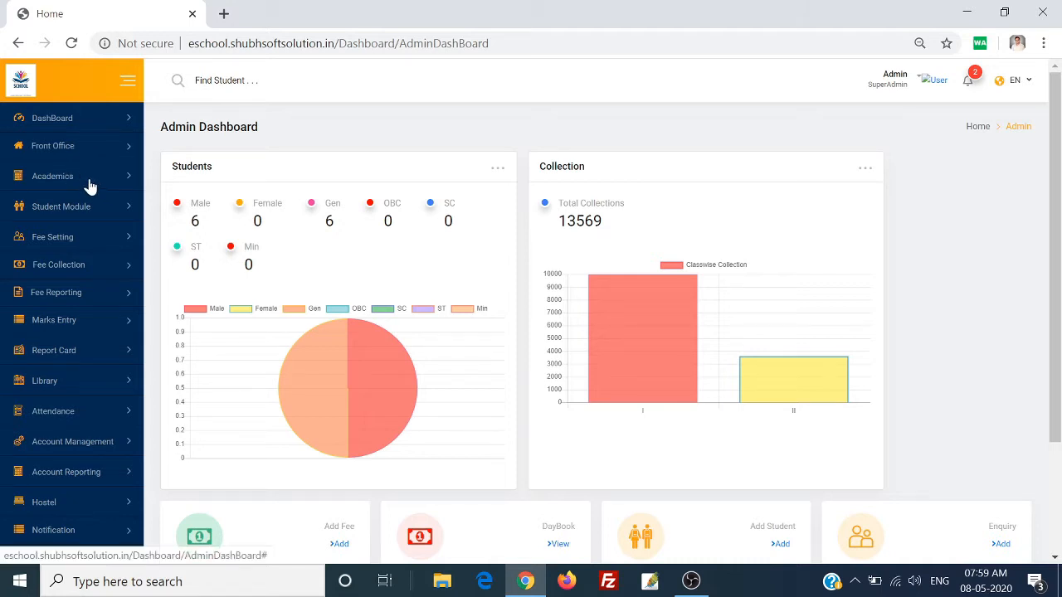
# Open the Academics fee category page and enter a new category named New Student with sequence d
pyautogui.click(98, 185)
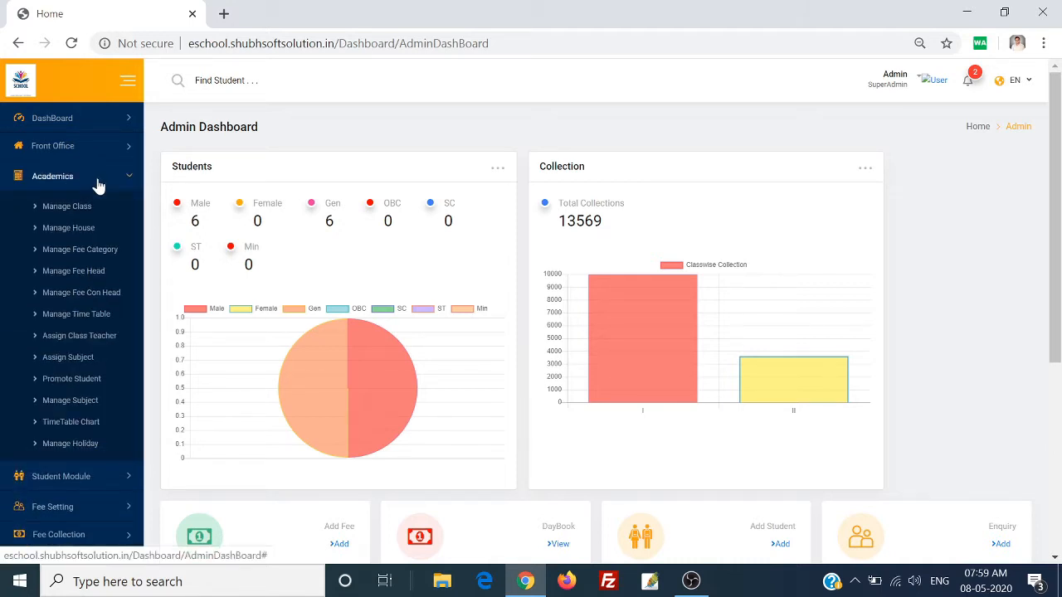
pyautogui.click(107, 259)
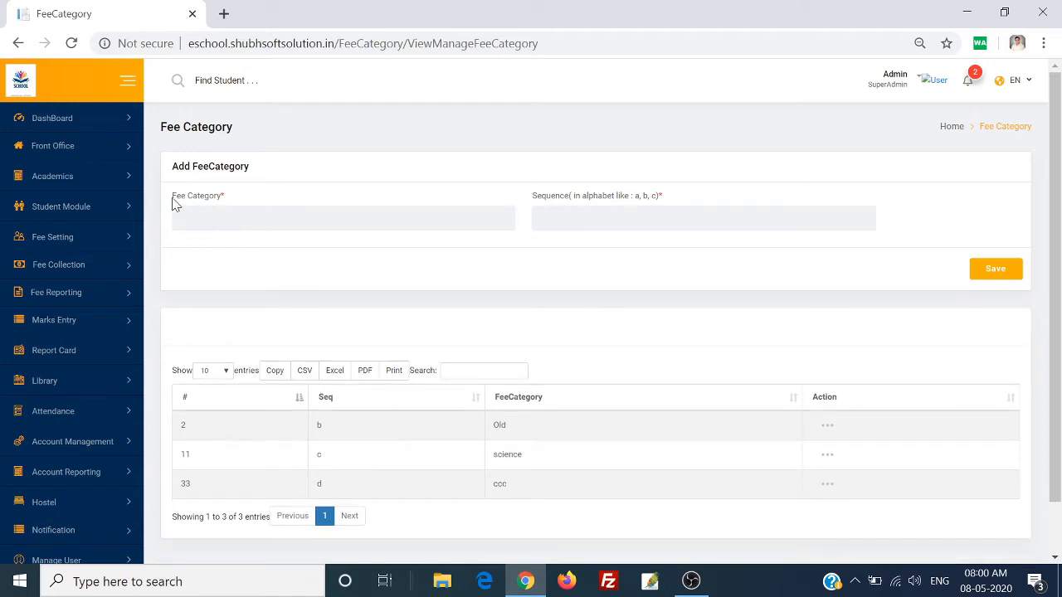
pyautogui.moveTo(174, 204); pyautogui.dragTo(237, 203)
pyautogui.moveTo(532, 196); pyautogui.dragTo(612, 197)
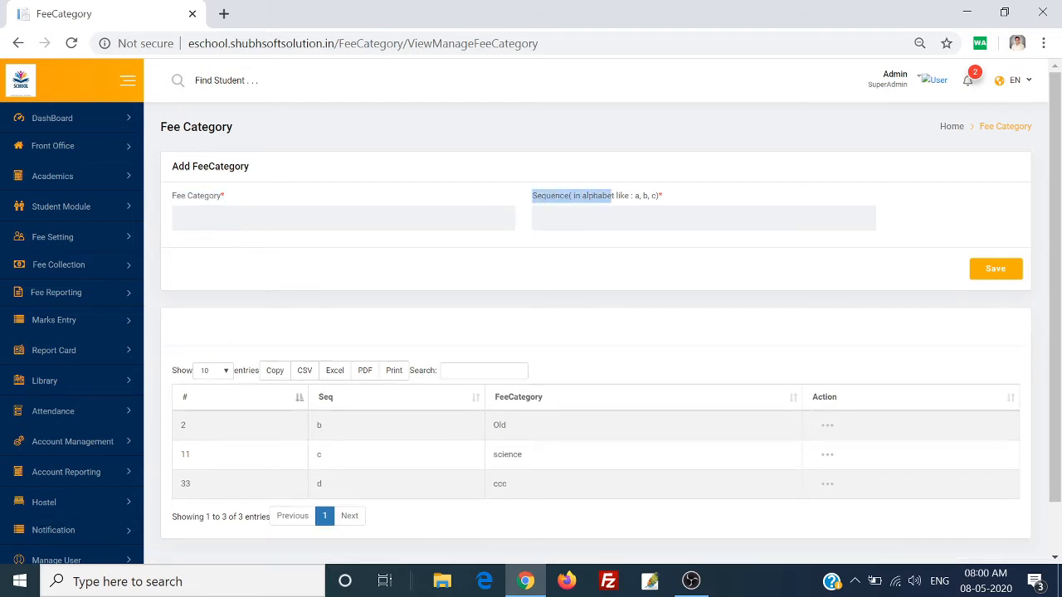
pyautogui.click(180, 219)
pyautogui.write('ne')
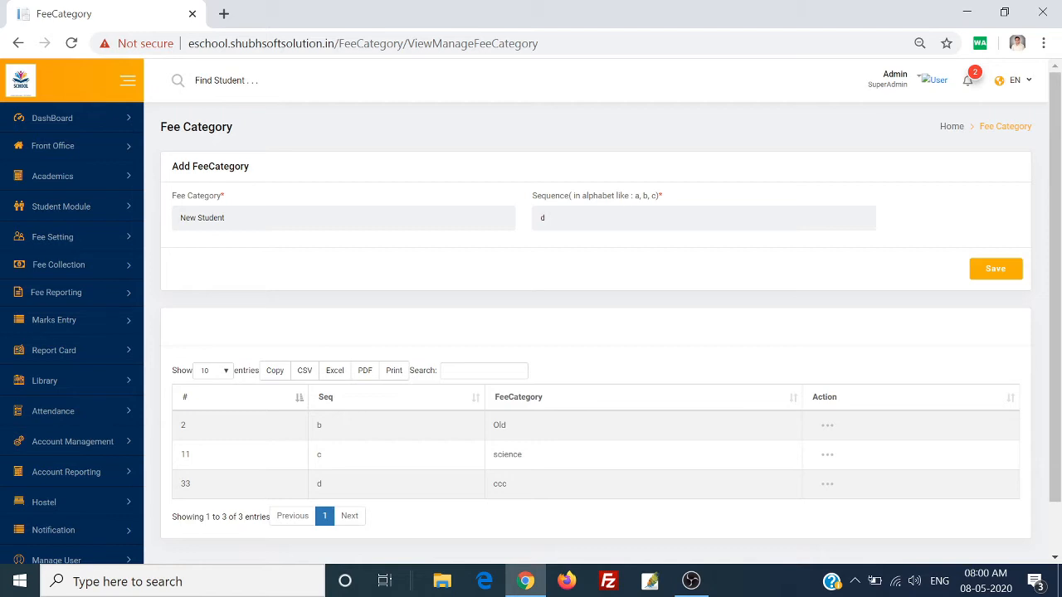
# Check the existing fee categories, change the New Student sequence to e and save the category
pyautogui.scroll(-1, 350, 396)
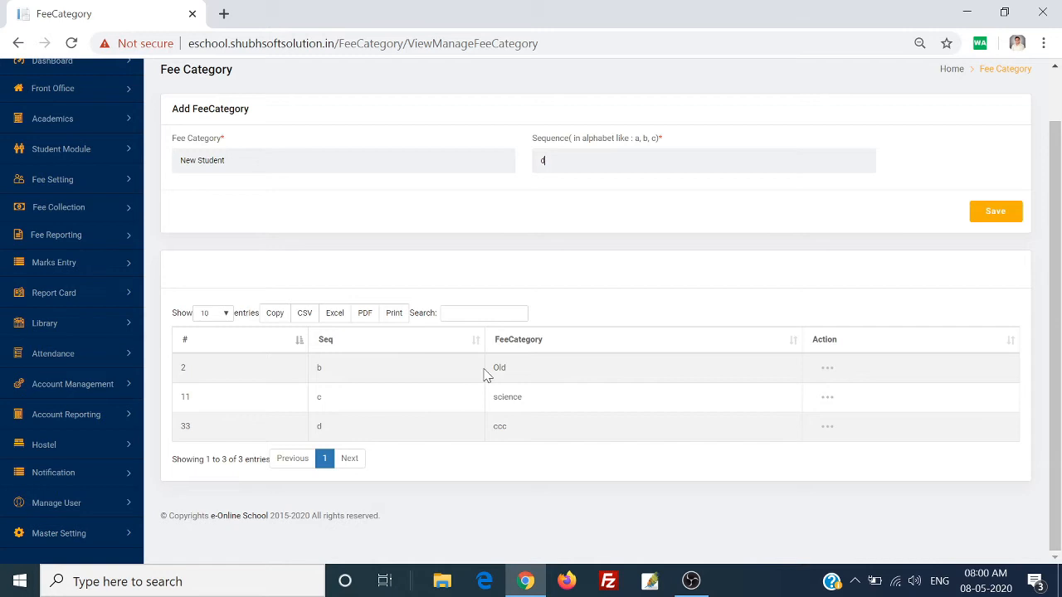
pyautogui.moveTo(493, 370); pyautogui.dragTo(524, 371)
pyautogui.moveTo(496, 402); pyautogui.dragTo(531, 403)
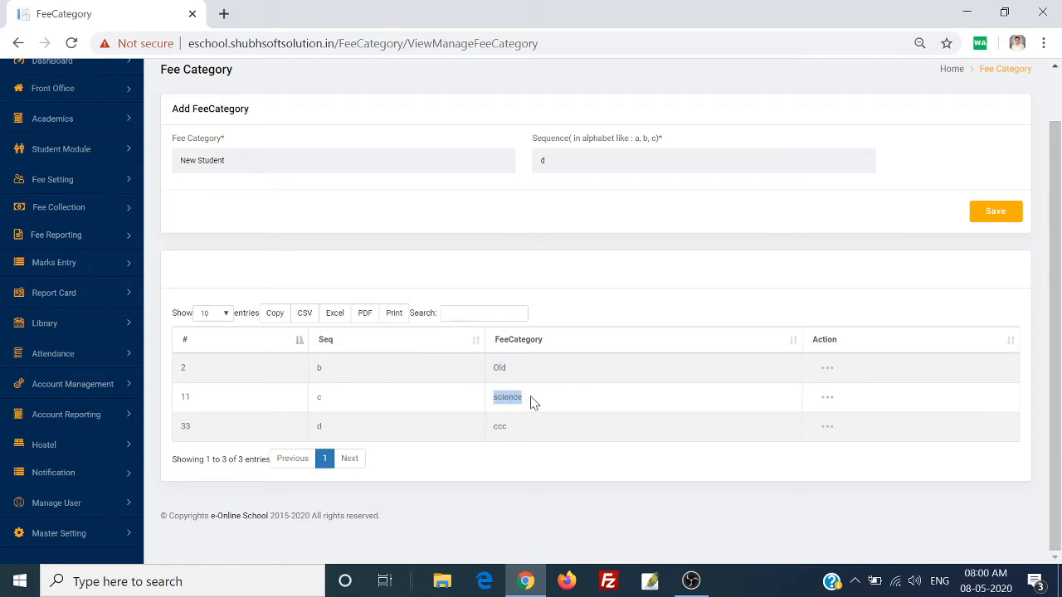
pyautogui.doubleClick(496, 427)
pyautogui.click(544, 160)
pyautogui.moveTo(544, 160); pyautogui.dragTo(526, 167)
pyautogui.click(1011, 218)
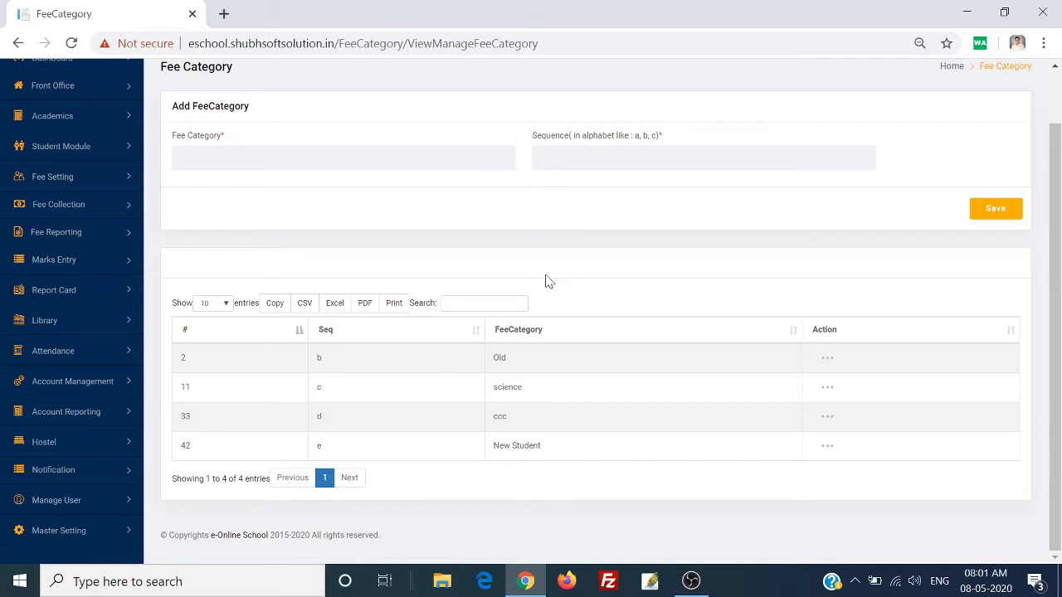
pyautogui.moveTo(493, 448); pyautogui.dragTo(545, 448)
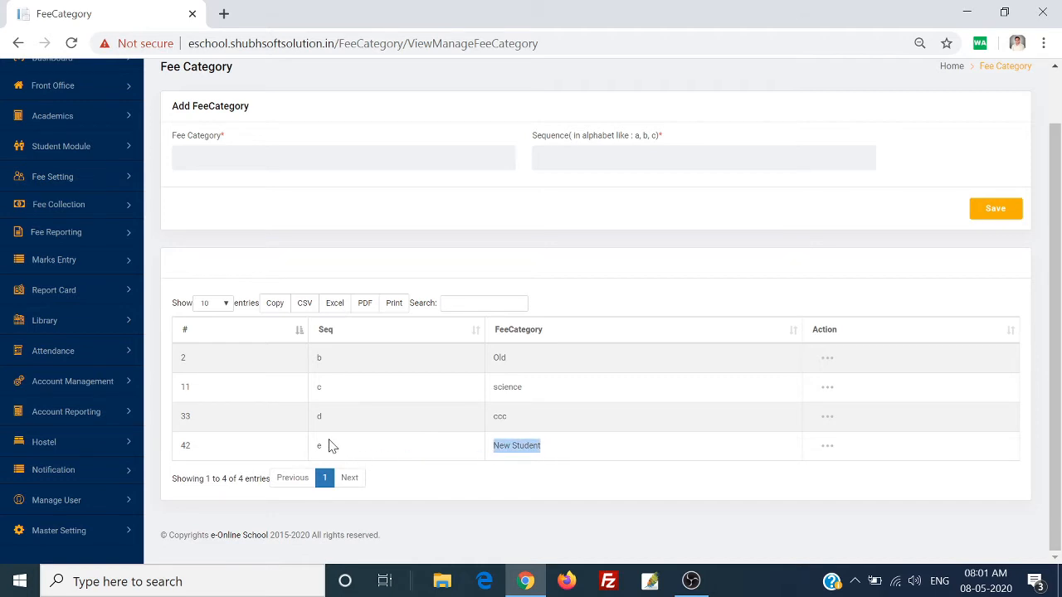
pyautogui.scroll(1, 304, 410)
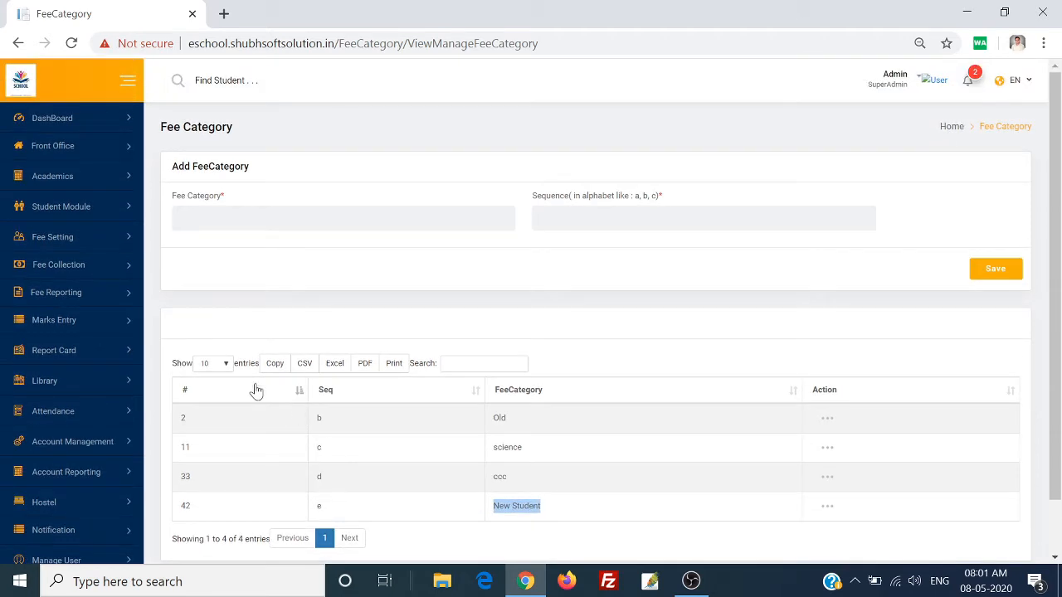
# Open the Academics fee head page and save a fee head named "Add fee" with sequence a
pyautogui.click(104, 182)
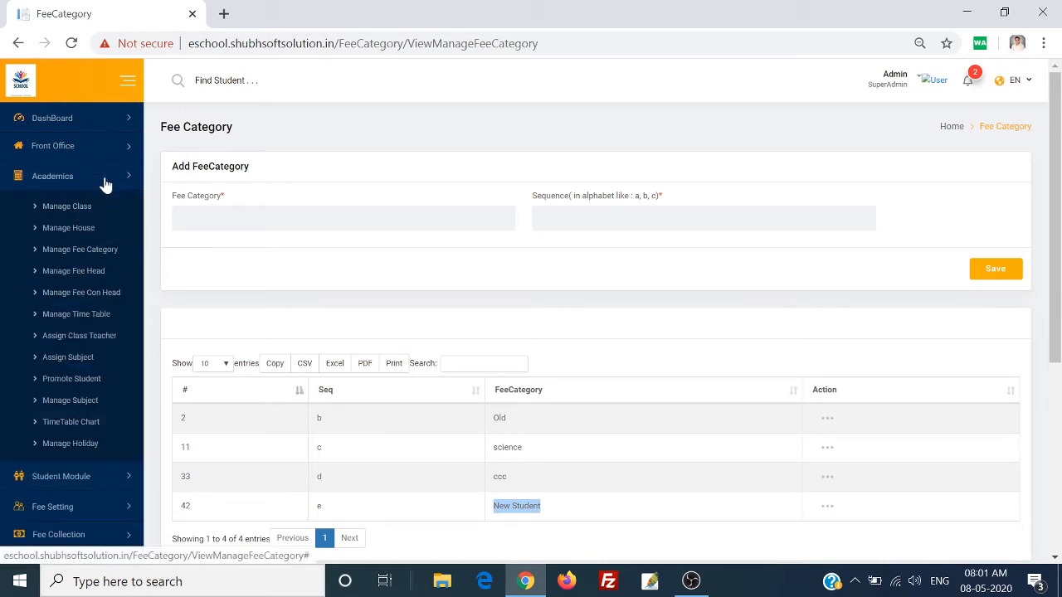
pyautogui.click(93, 271)
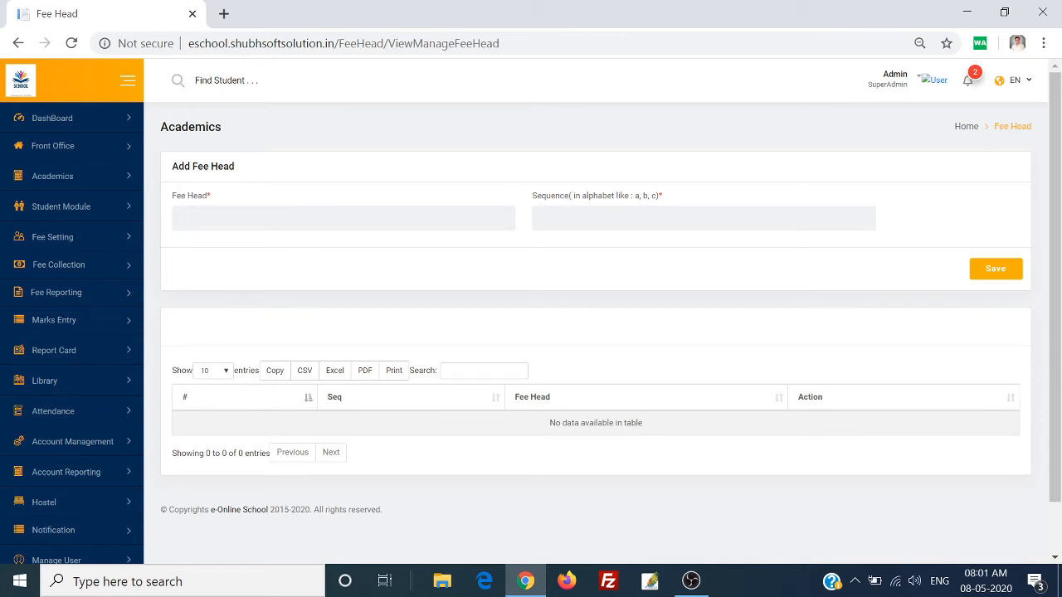
pyautogui.write('Add fee')
pyautogui.press('Tab')
pyautogui.click(988, 270)
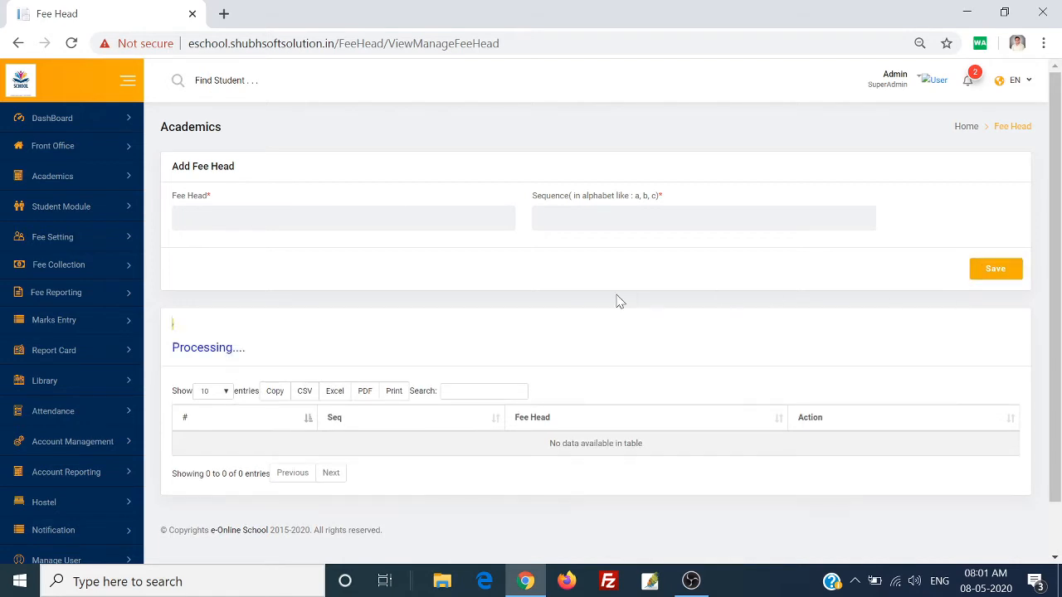
# Save a second fee head named "exam fee" with sequence b
pyautogui.click(313, 219)
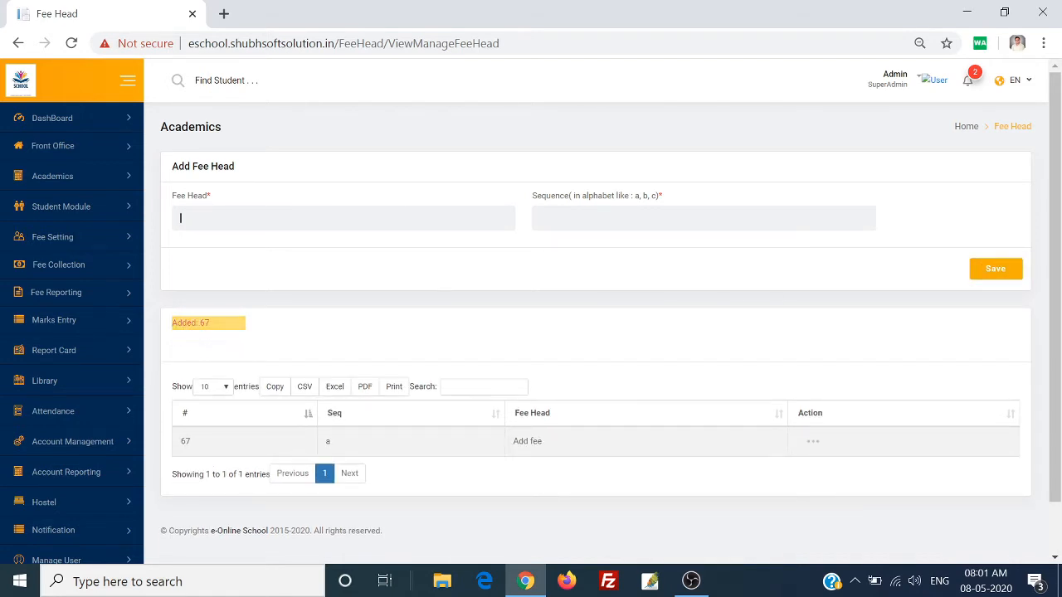
pyautogui.write('exam fee')
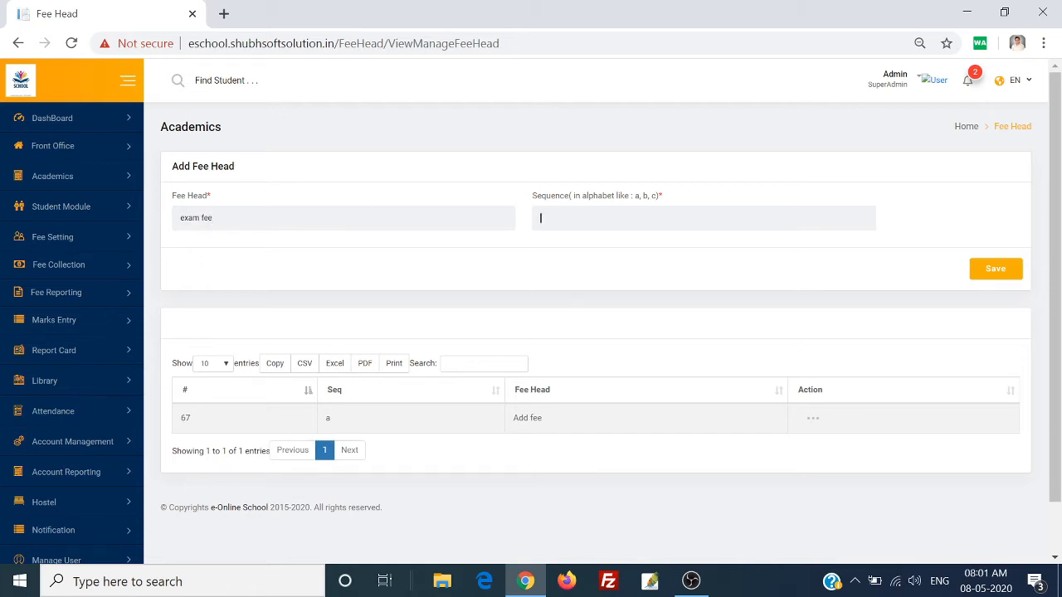
pyautogui.click(999, 274)
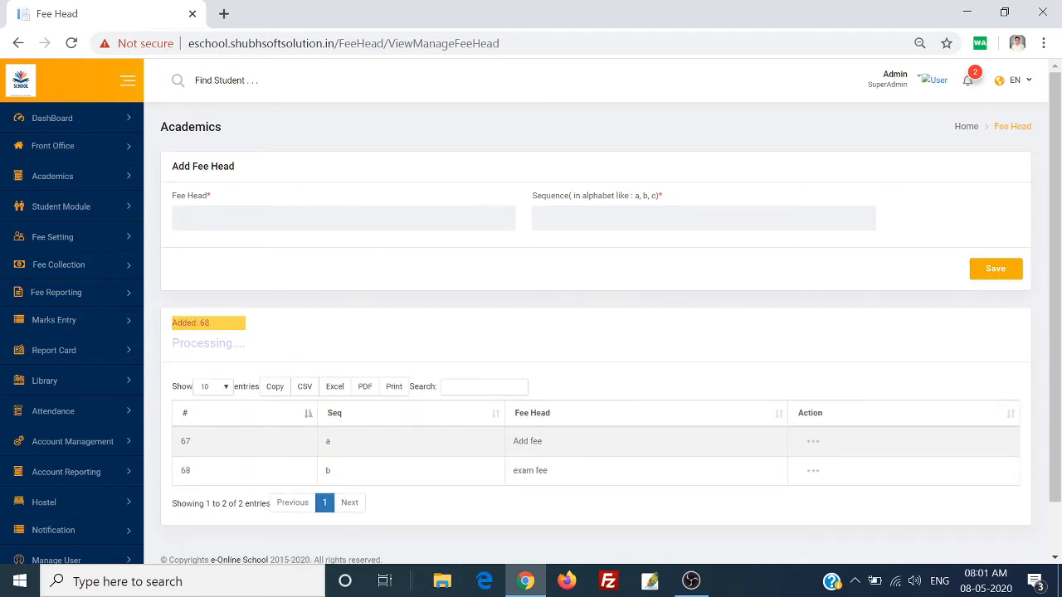
# Save a third fee head named "other fee" with sequence c
pyautogui.write('other fee')
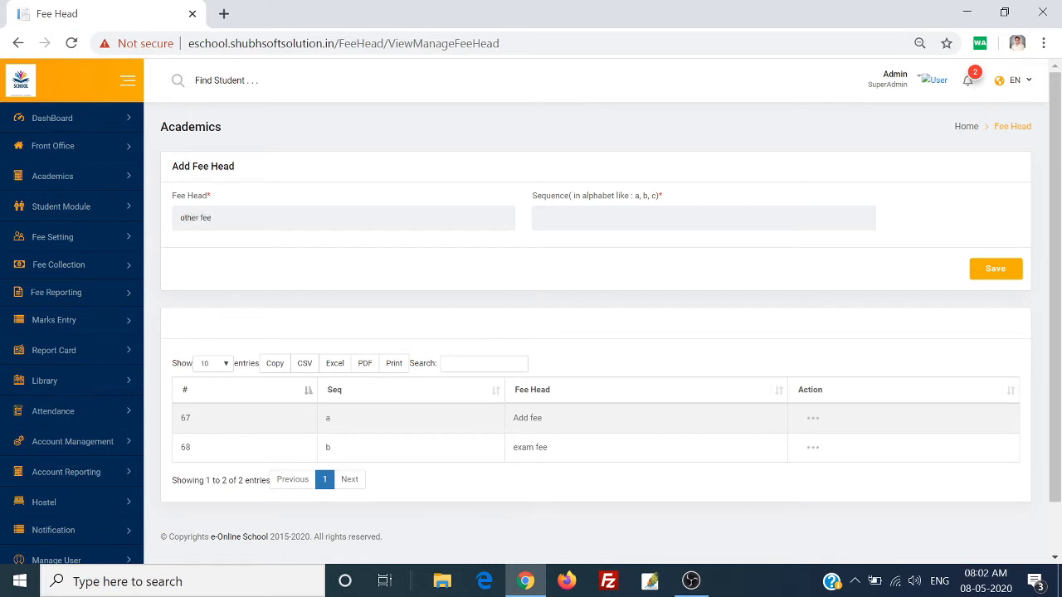
pyautogui.click(572, 212)
pyautogui.click(991, 269)
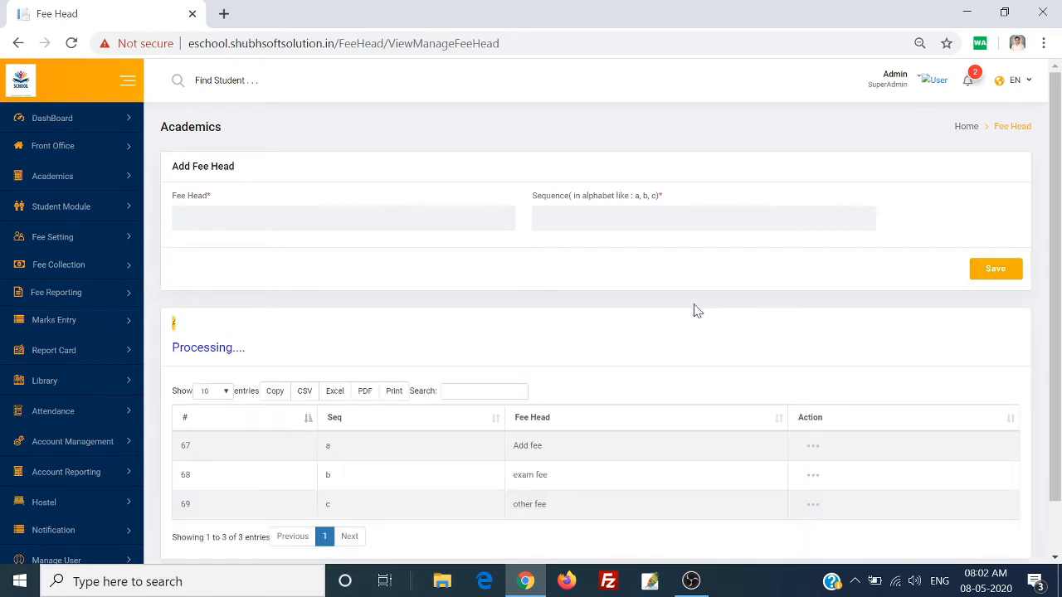
# Save a fourth fee head named "computer fee" with sequence d
pyautogui.scroll(-1, 498, 273)
pyautogui.click(263, 158)
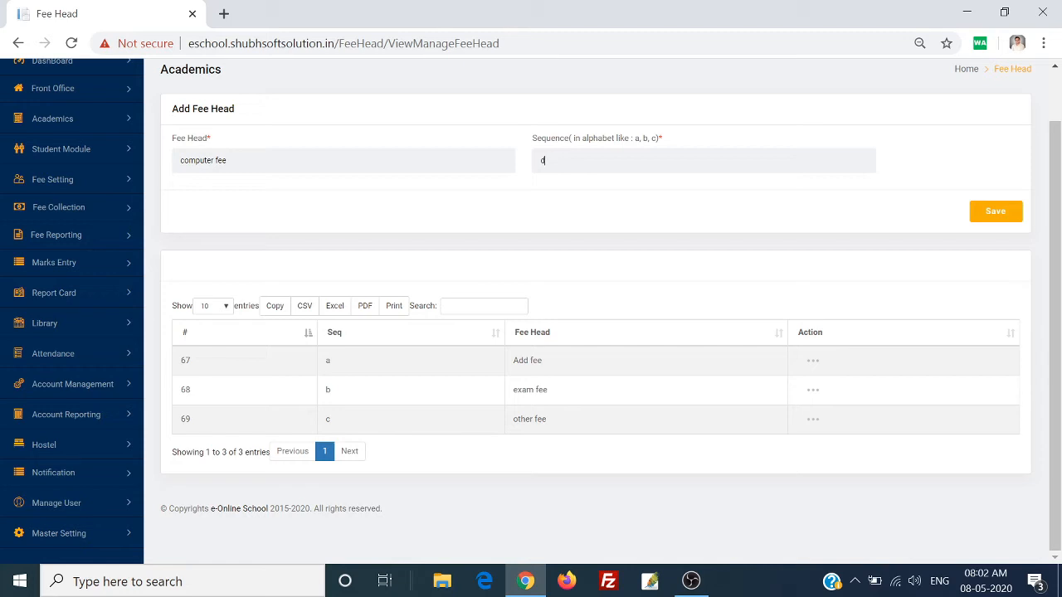
pyautogui.click(995, 212)
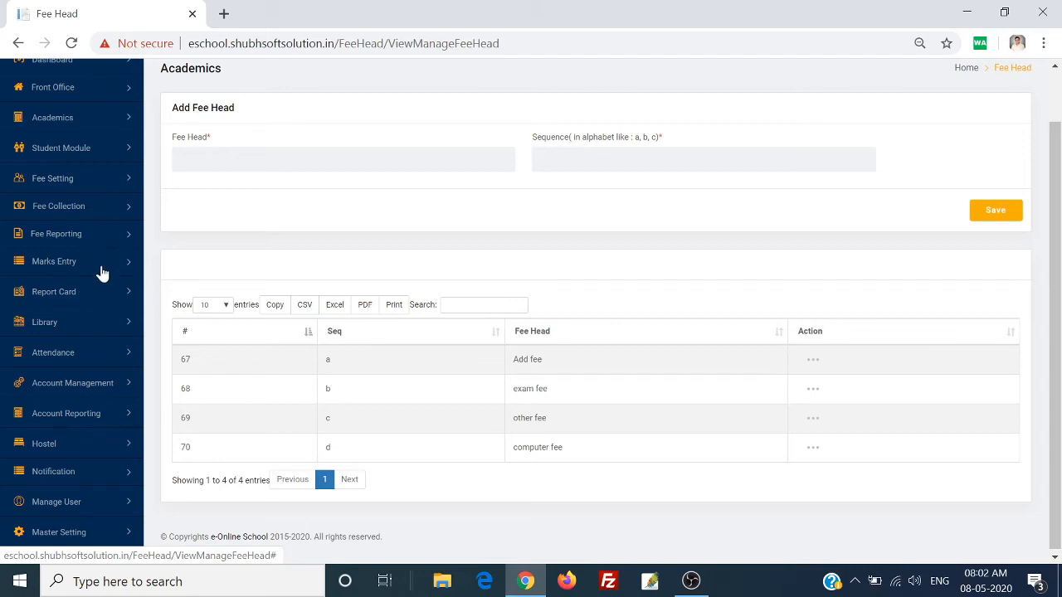
# Open the fee plan page and select Add fee, classes I and II, sections A, B and C, and category New Student
pyautogui.click(116, 242)
pyautogui.click(117, 214)
pyautogui.click(121, 183)
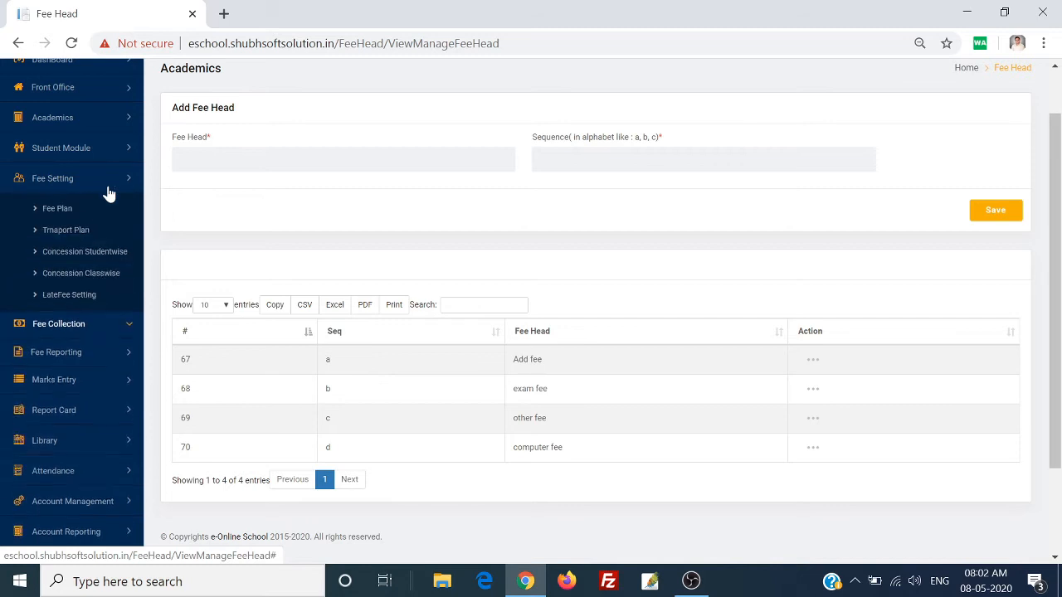
pyautogui.click(69, 214)
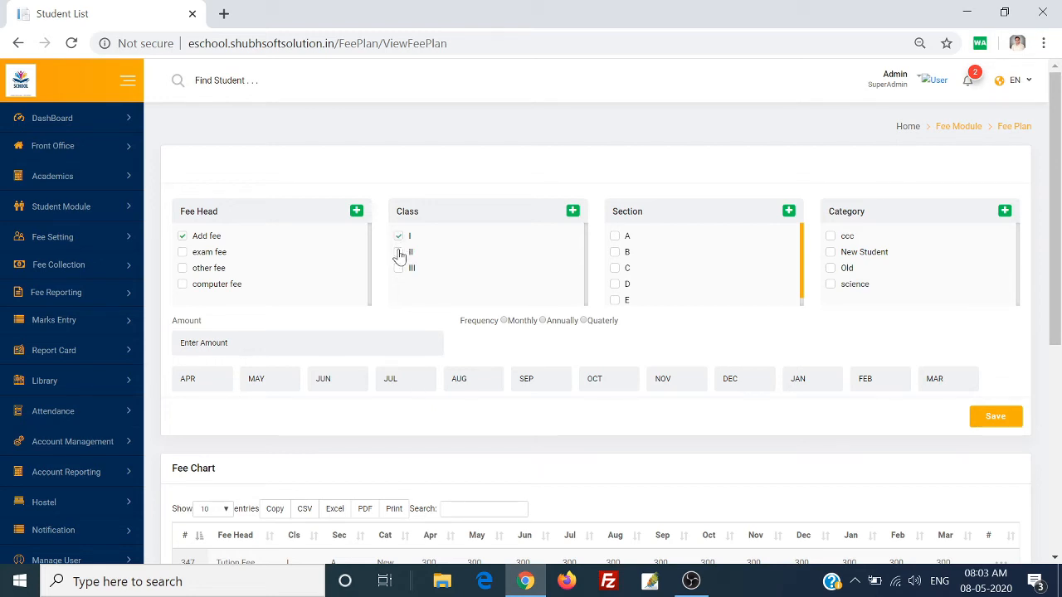
pyautogui.click(400, 253)
pyautogui.click(615, 237)
pyautogui.click(615, 252)
pyautogui.click(615, 268)
pyautogui.click(830, 254)
pyautogui.scroll(-1, 696, 297)
# Set the Add fee amount to 500 with annual frequency and save the fee plan
pyautogui.write('500')
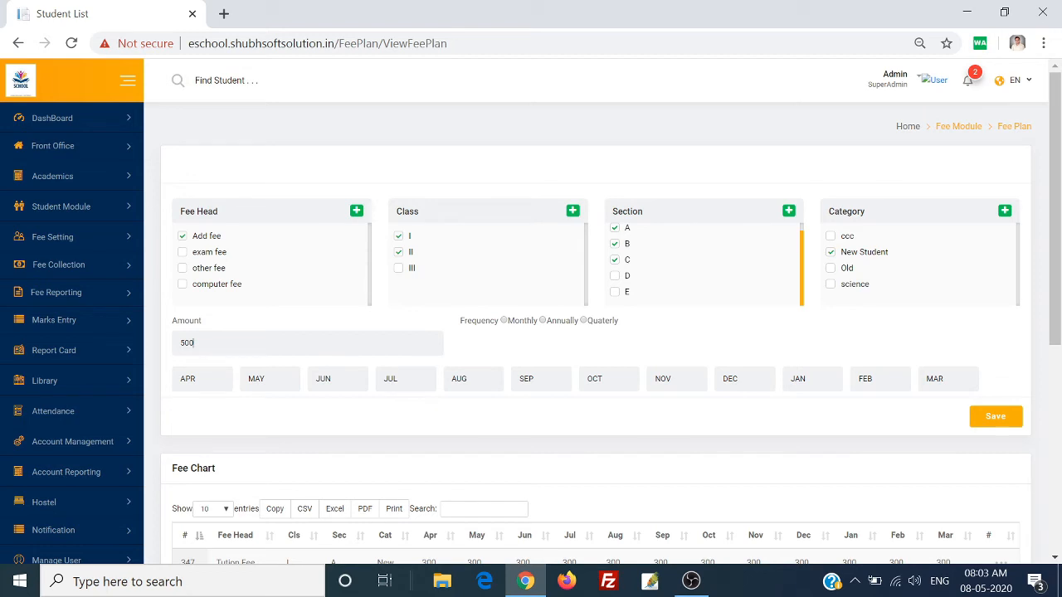
pyautogui.click(542, 321)
pyautogui.scroll(-2, 915, 367)
pyautogui.scroll(1, 595, 307)
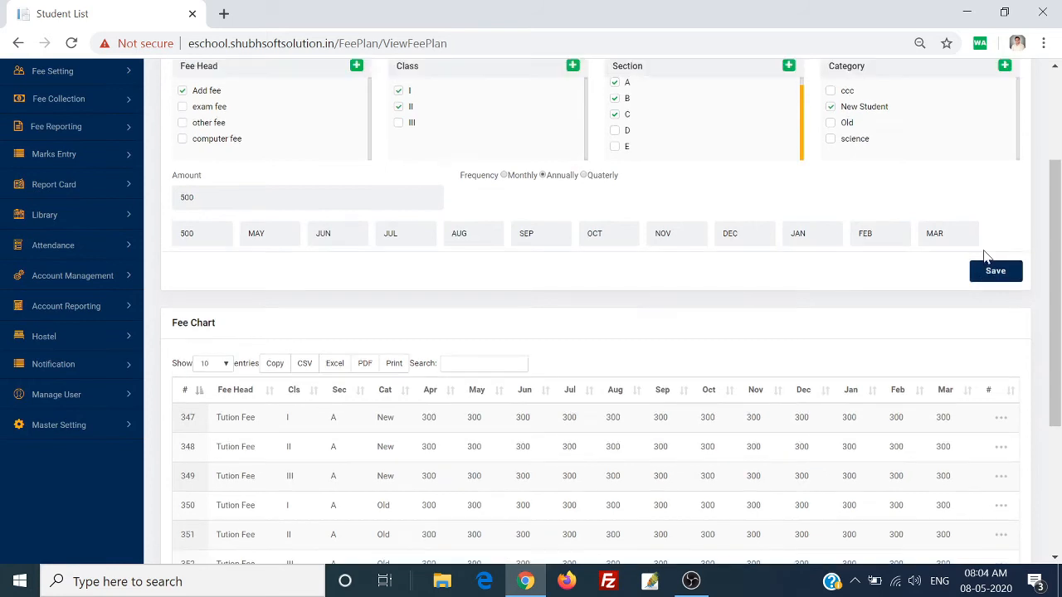
pyautogui.scroll(-1, 591, 308)
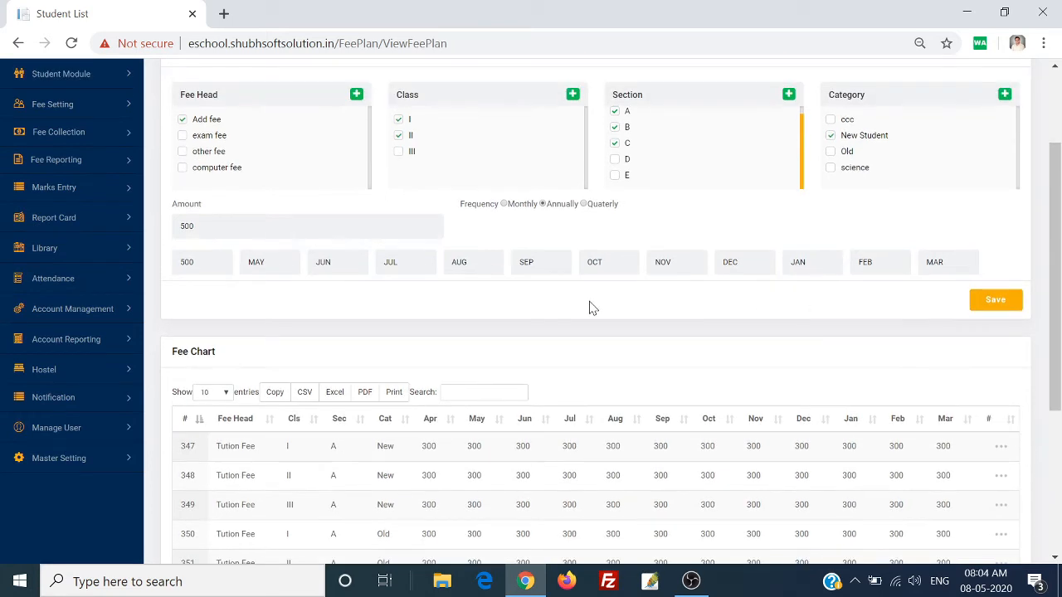
# Go to page 3 of the fee chart to review the saved Add fee rows
pyautogui.scroll(-1, 592, 308)
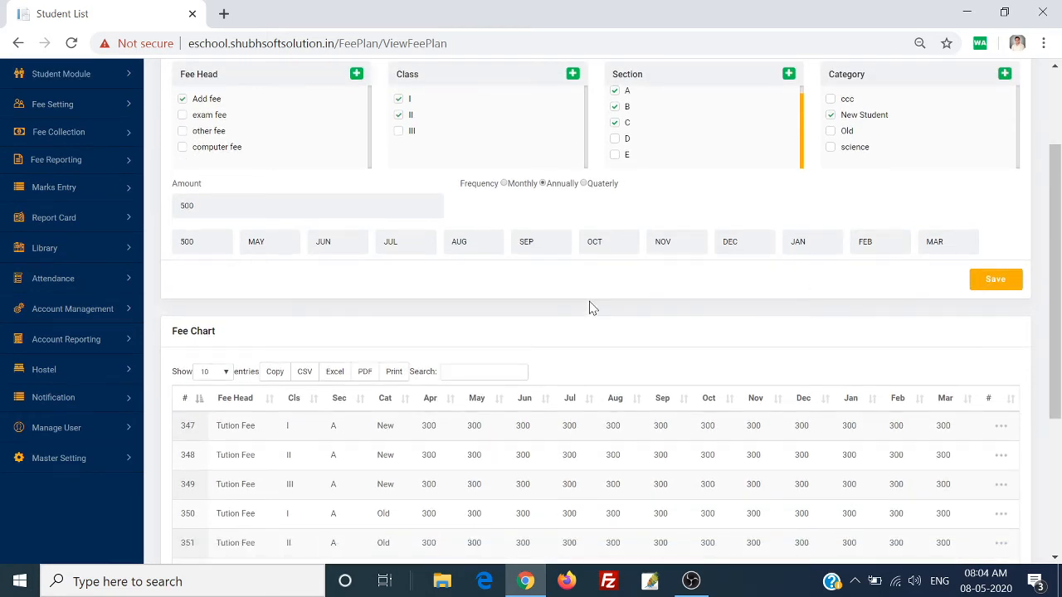
pyautogui.scroll(-3, 591, 308)
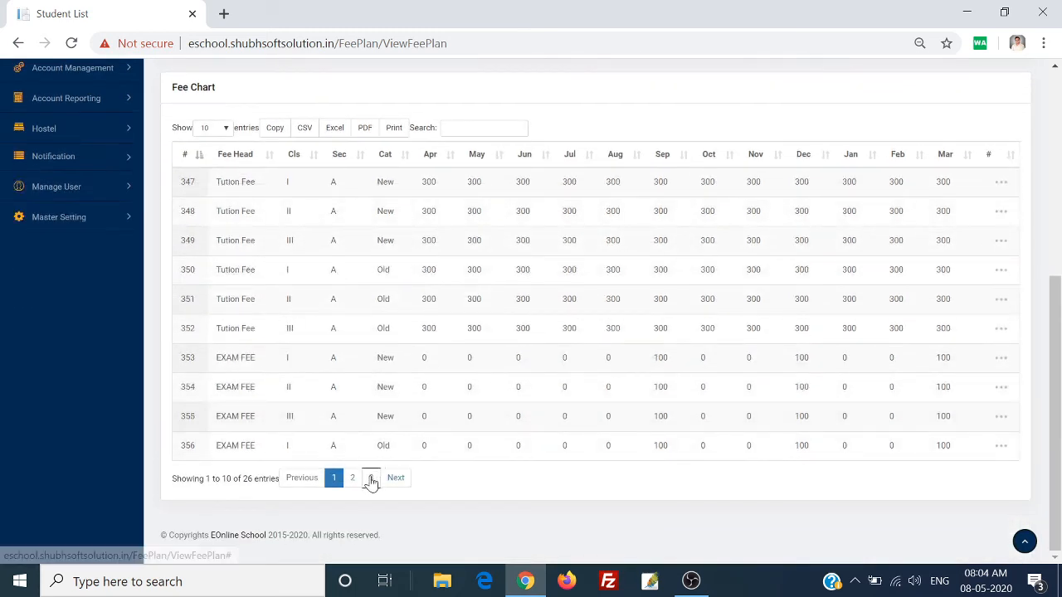
pyautogui.click(370, 480)
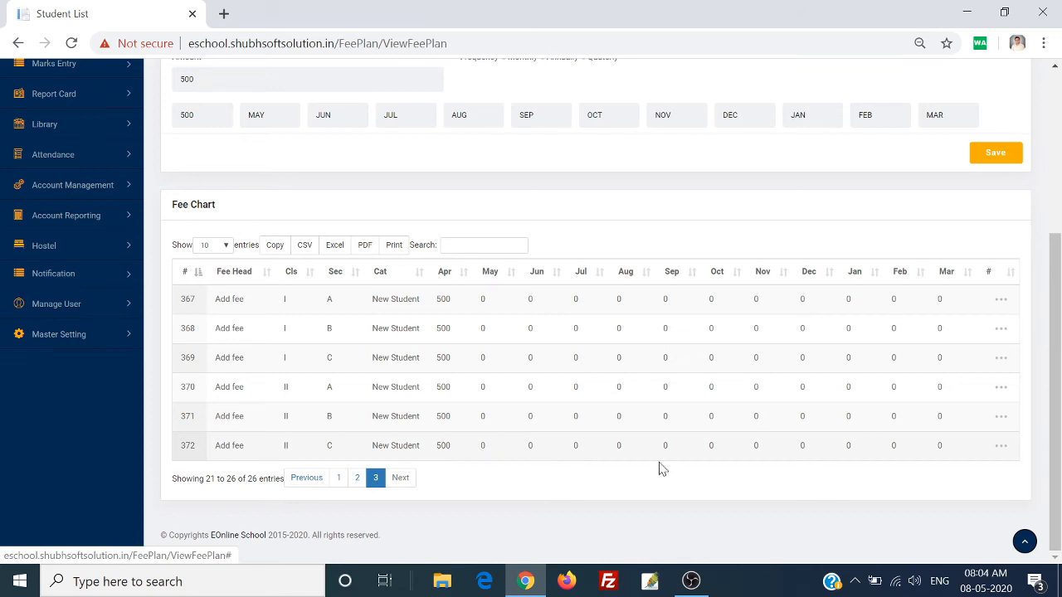
# Clear the selected fee head, classes, sections and category in the fee plan form
pyautogui.scroll(3, 953, 447)
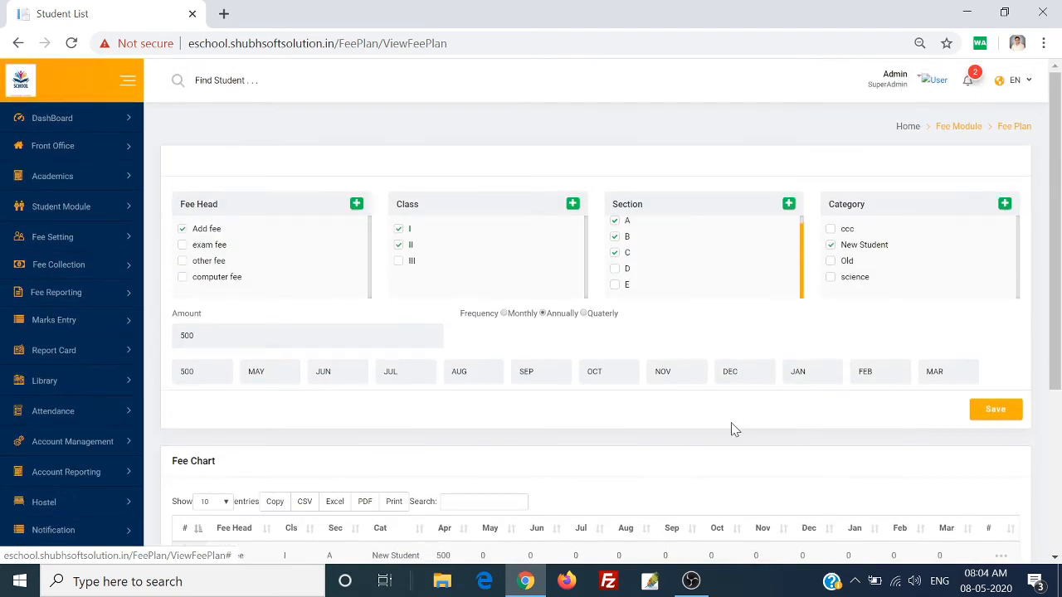
pyautogui.click(183, 229)
pyautogui.click(398, 245)
pyautogui.click(398, 229)
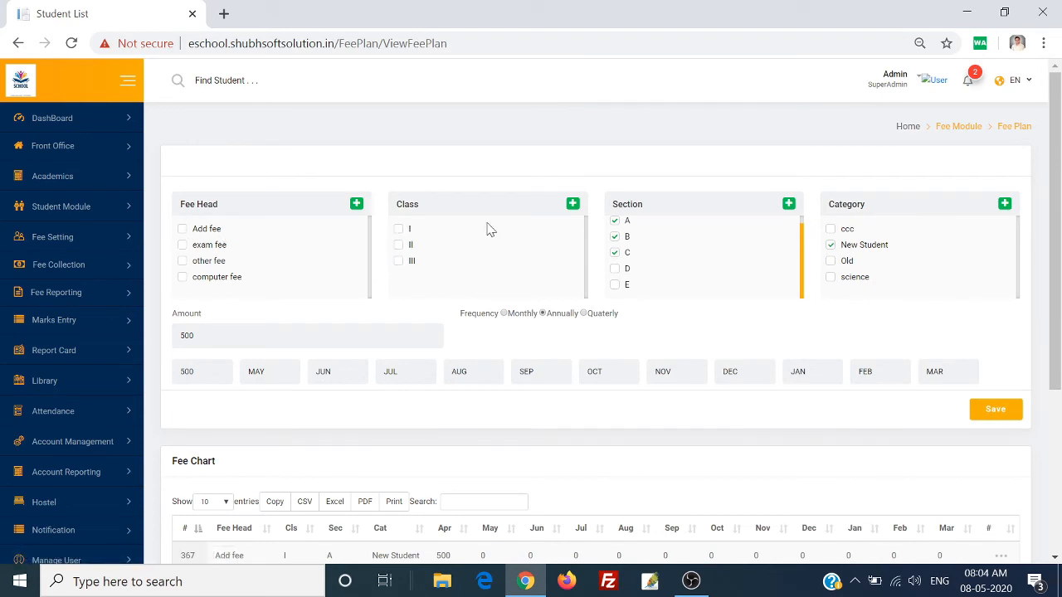
pyautogui.click(617, 229)
pyautogui.click(618, 253)
pyautogui.click(829, 247)
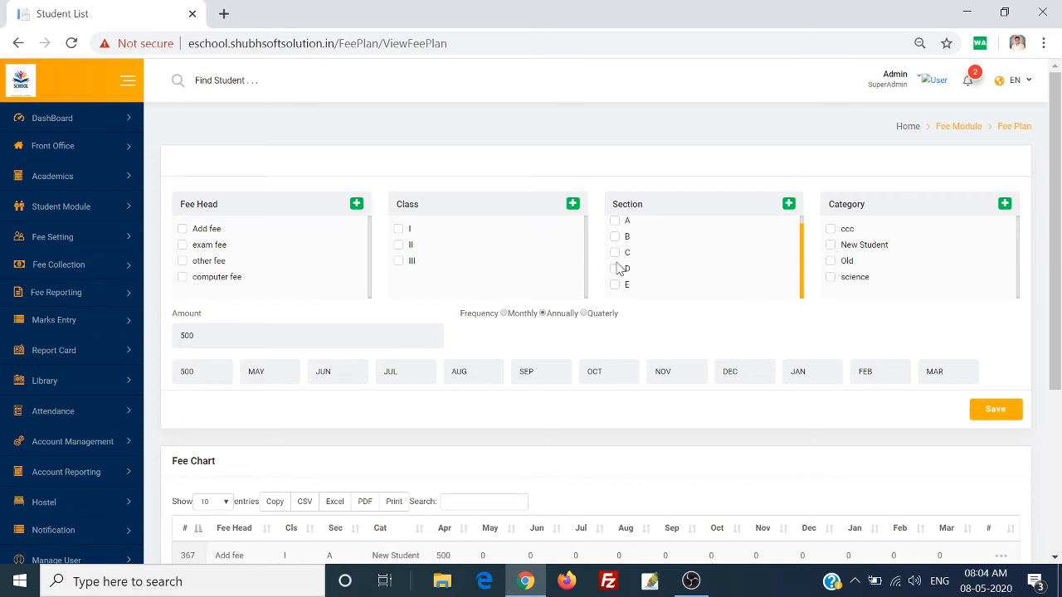
# Select exam fee, class I, sections A, B and C, and categories New Student and Old for the fee plan
pyautogui.click(183, 246)
pyautogui.click(397, 233)
pyautogui.click(615, 222)
pyautogui.click(615, 239)
pyautogui.click(832, 249)
# Set the exam fee amount to 400 with quarterly frequency and check the month fields
pyautogui.moveTo(193, 335); pyautogui.dragTo(166, 350)
pyautogui.write('4')
pyautogui.click(583, 313)
pyautogui.moveTo(197, 372); pyautogui.dragTo(170, 381)
pyautogui.click(462, 371)
pyautogui.press('Tab')
pyautogui.press('Tab')
pyautogui.press('Tab')
pyautogui.press('Tab')
# Try the monthly and annual frequencies, set it back to quarterly and save the exam fee plan
pyautogui.click(503, 315)
pyautogui.click(544, 316)
pyautogui.click(586, 315)
pyautogui.scroll(-1, 799, 408)
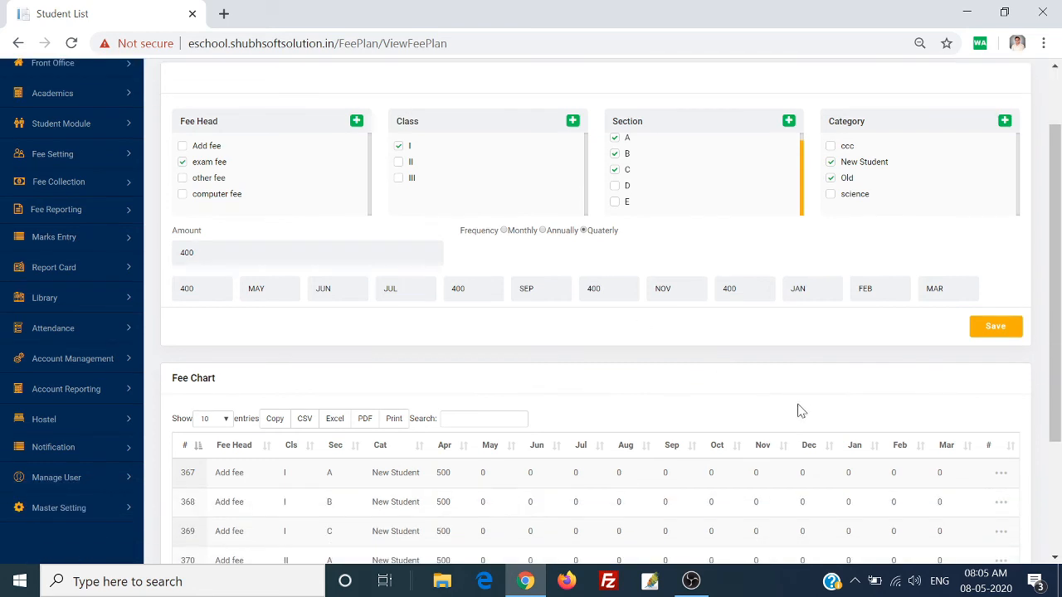
pyautogui.click(996, 332)
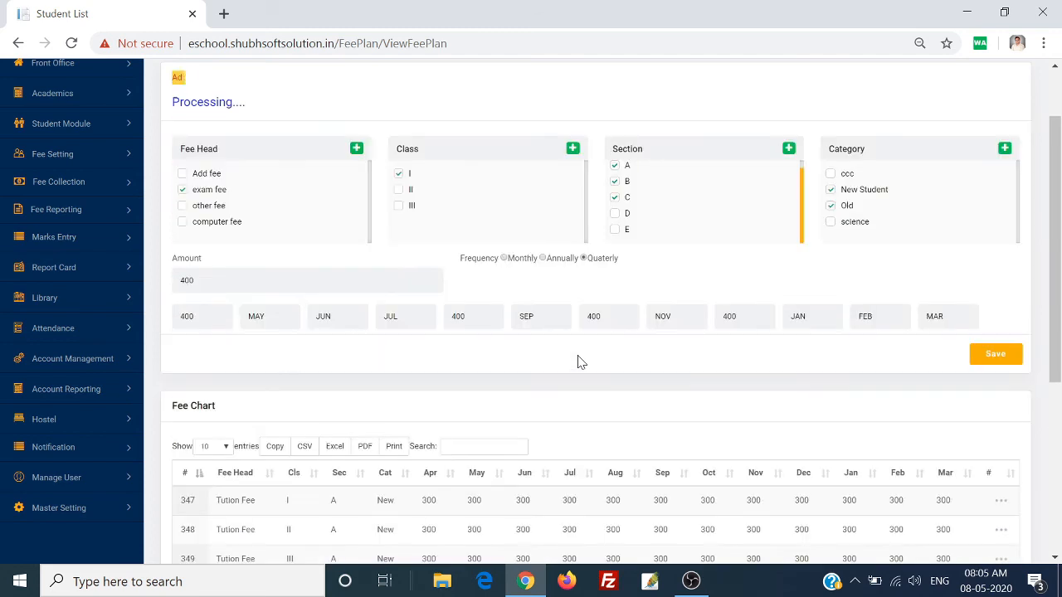
# Go to page 4 of the fee chart to review the saved exam fee rows
pyautogui.scroll(-4, 579, 362)
pyautogui.scroll(1, 579, 365)
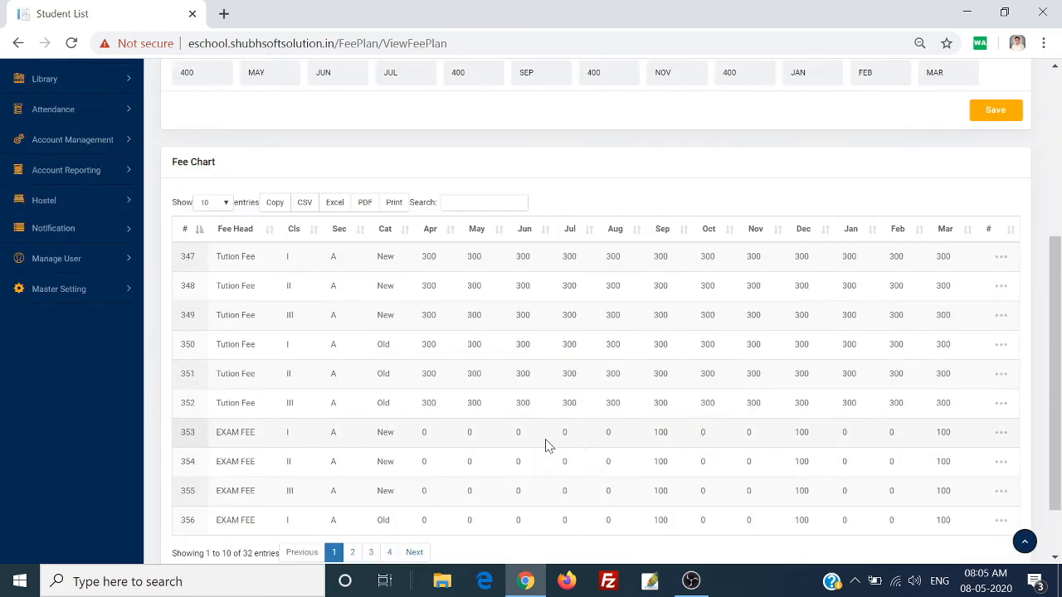
pyautogui.scroll(-1, 398, 554)
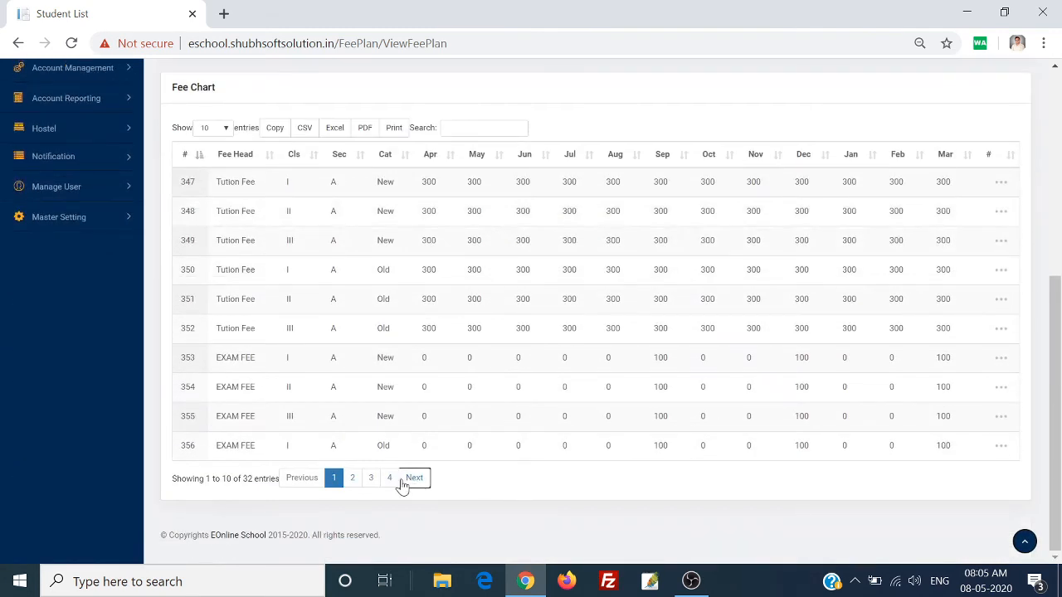
pyautogui.click(390, 480)
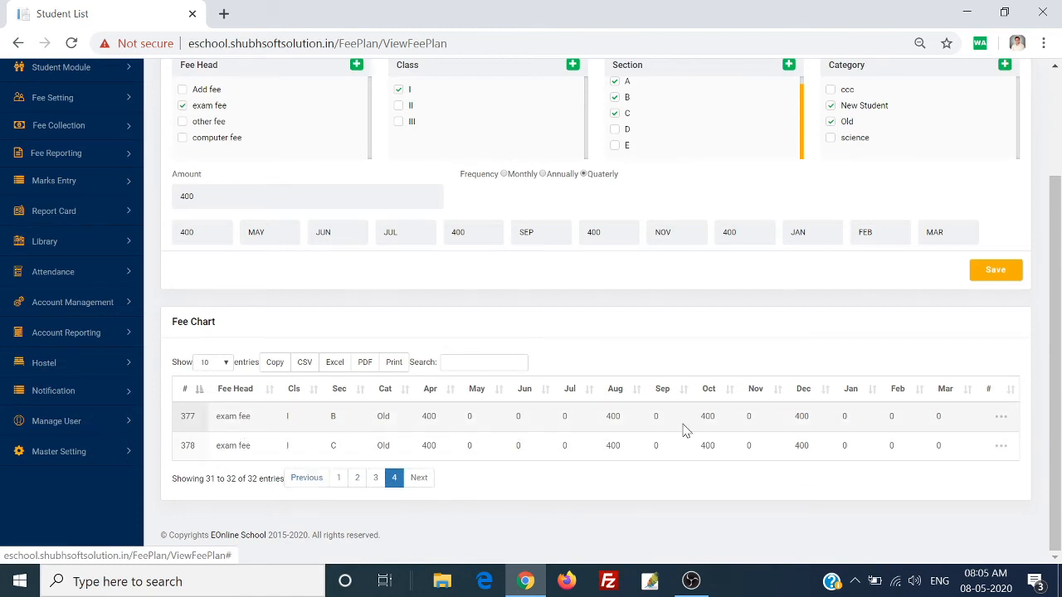
# Switch the fee plan selection from exam fee to other fee and include classes I, II and III
pyautogui.scroll(2, 669, 387)
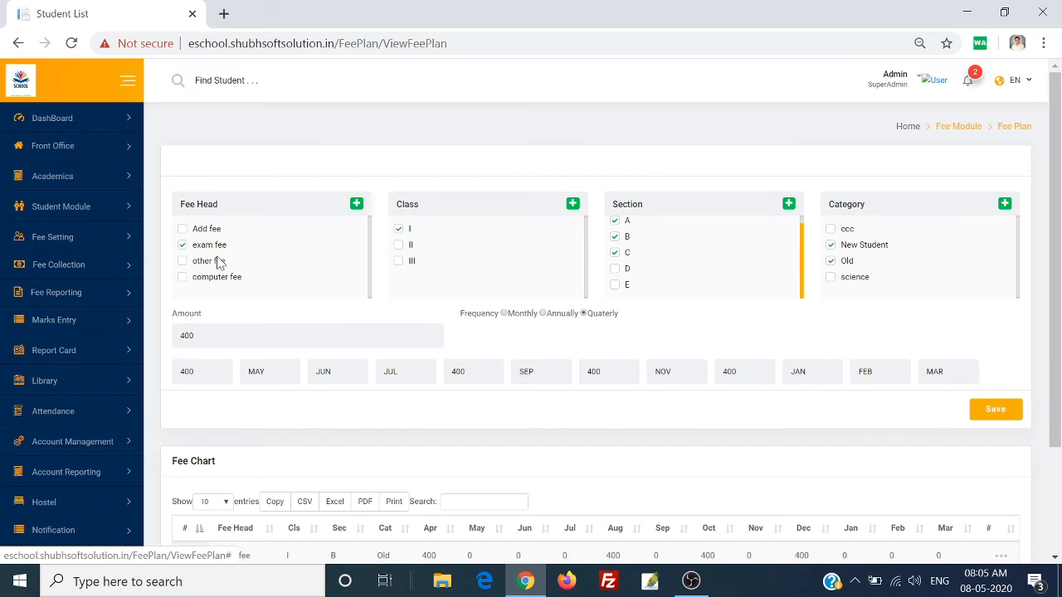
pyautogui.click(181, 245)
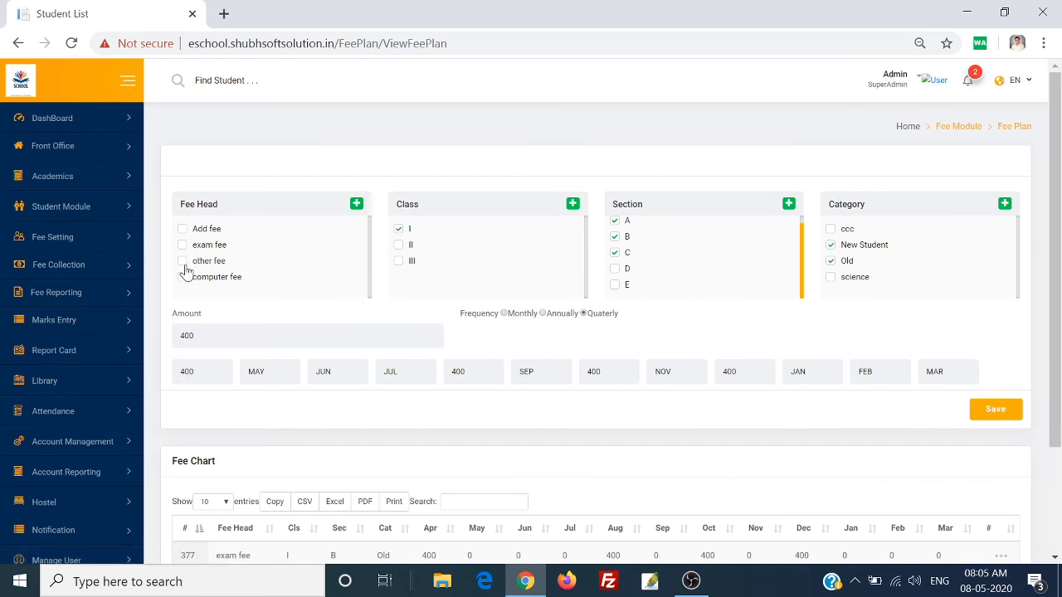
pyautogui.click(399, 246)
# Set the other fee amount to 1000 with monthly frequency, check the month fields and save the fee plan
pyautogui.scroll(-3, 847, 270)
pyautogui.hotkey('ctrl', 'a')
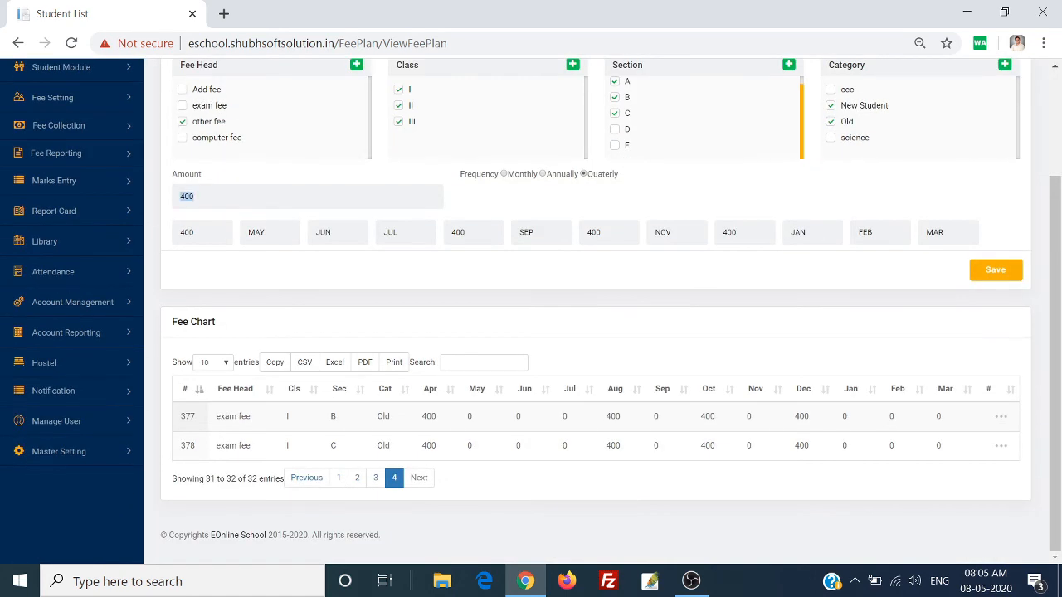
pyautogui.write('1000')
pyautogui.click(504, 174)
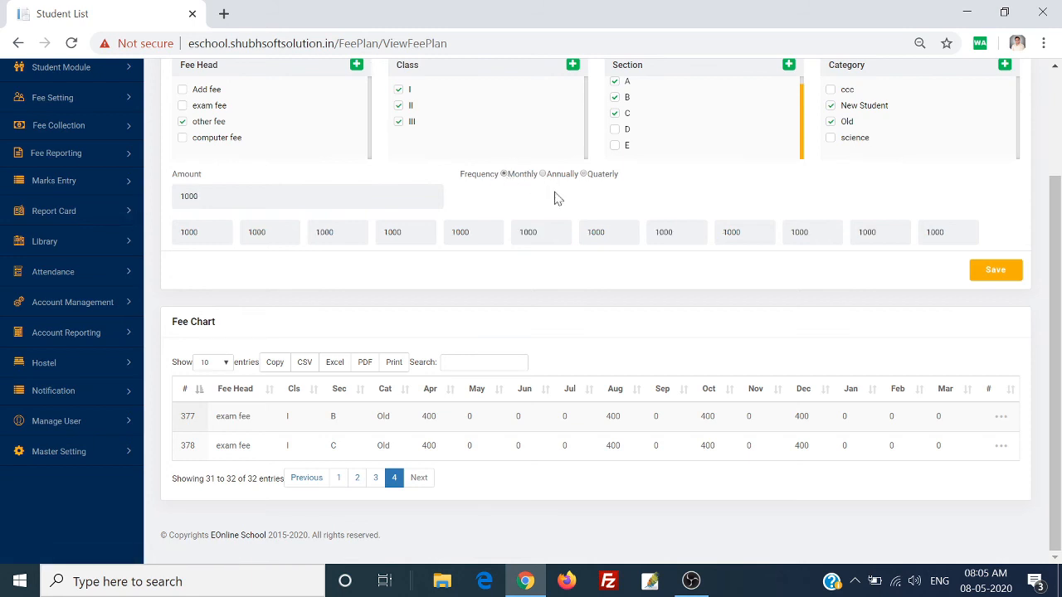
pyautogui.press('Tab')
pyautogui.press('Tab')
pyautogui.press('Tab')
pyautogui.press('Tab')
pyautogui.press('Tab')
pyautogui.press('Tab')
pyautogui.press('Tab')
pyautogui.click(995, 270)
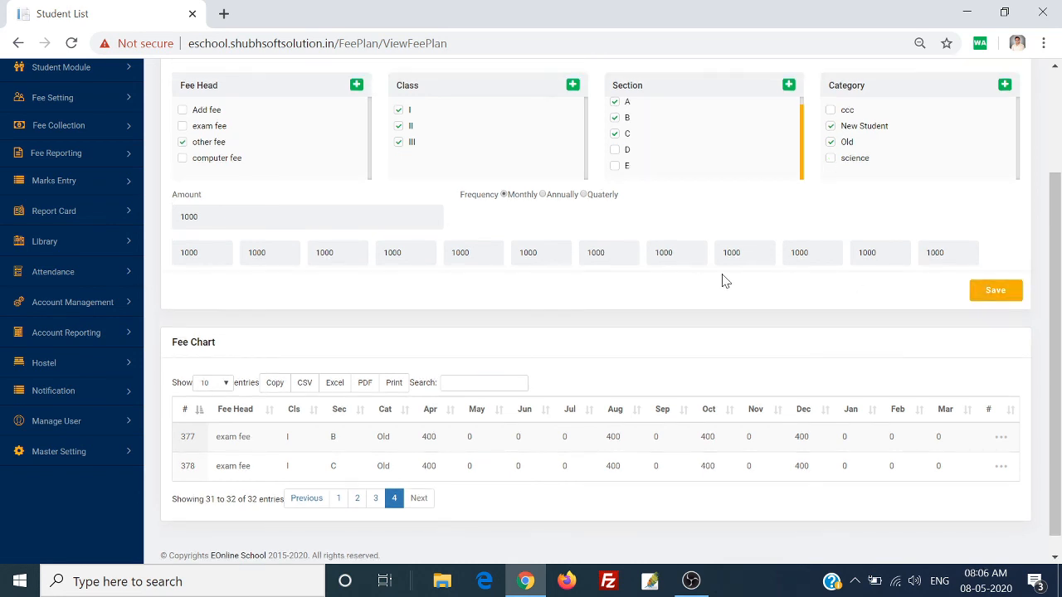
# Go to page 5 of the fee chart and review the saved other fee rows
pyautogui.scroll(-3, 722, 281)
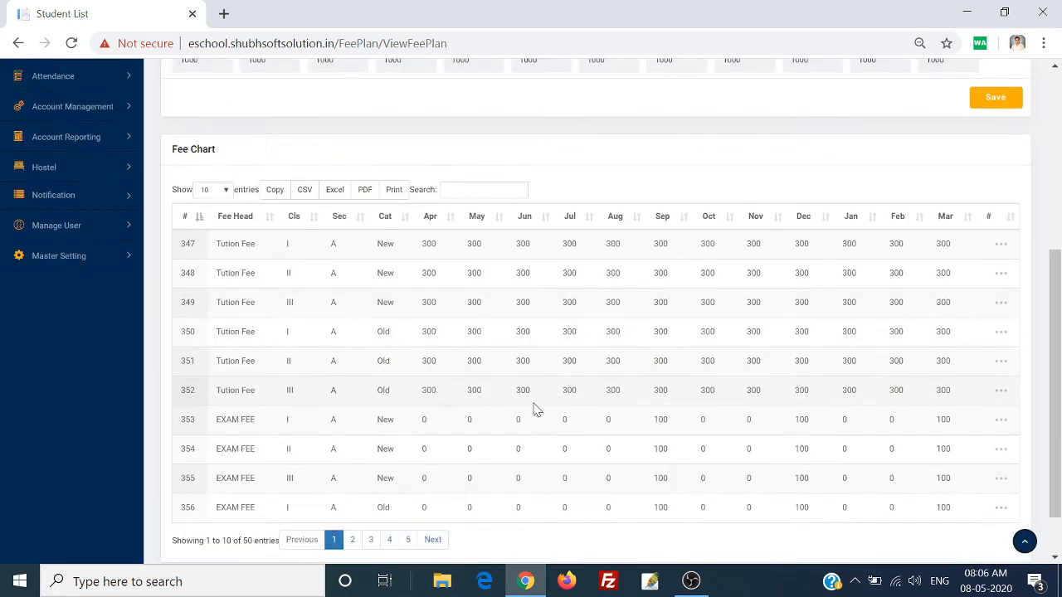
pyautogui.scroll(-1, 415, 498)
pyautogui.click(407, 478)
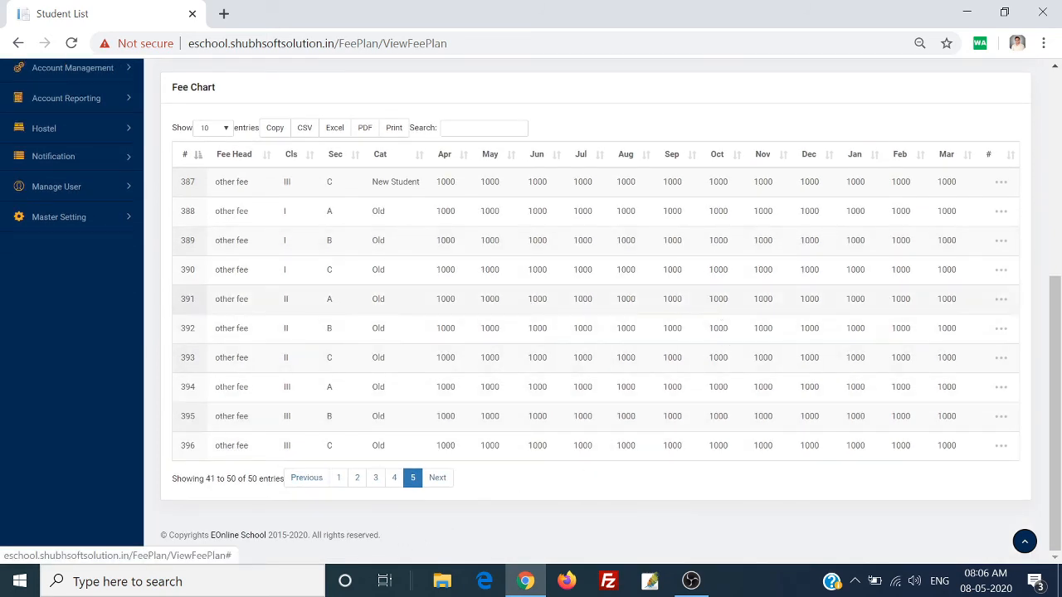
pyautogui.scroll(4, 662, 309)
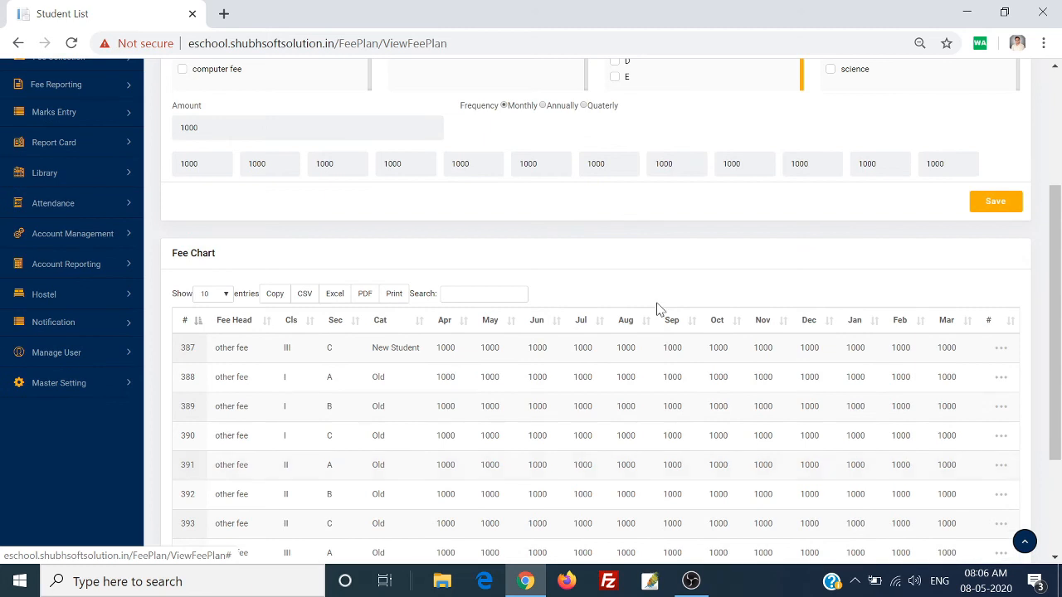
pyautogui.scroll(-4, 656, 308)
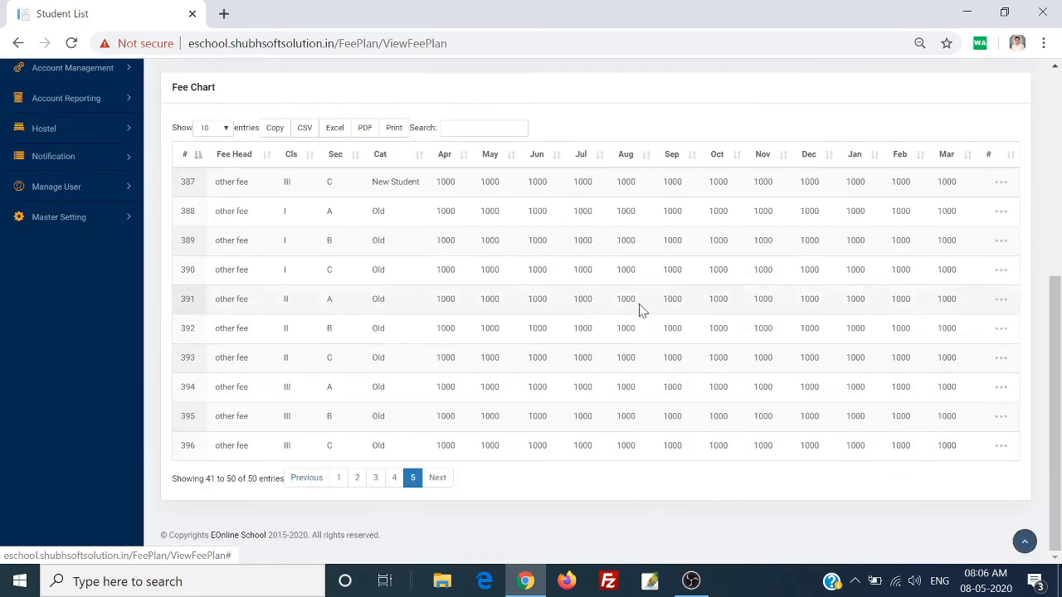
pyautogui.scroll(2, 641, 308)
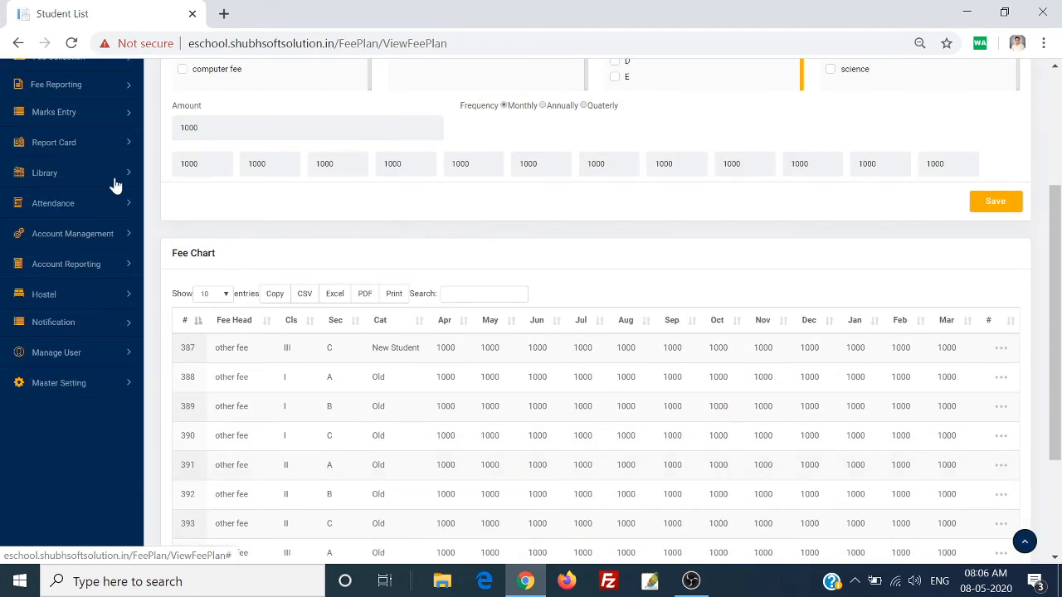
# Open the student list for fee collection
pyautogui.scroll(1, 113, 194)
pyautogui.scroll(-1, 119, 188)
pyautogui.scroll(2, 116, 161)
pyautogui.click(106, 201)
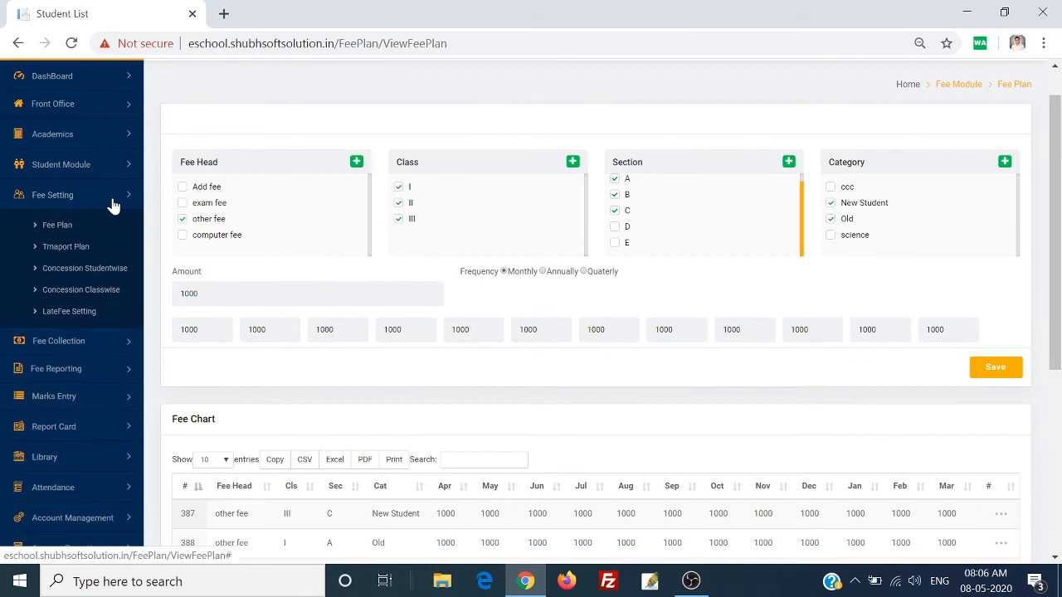
pyautogui.click(108, 348)
pyautogui.click(88, 273)
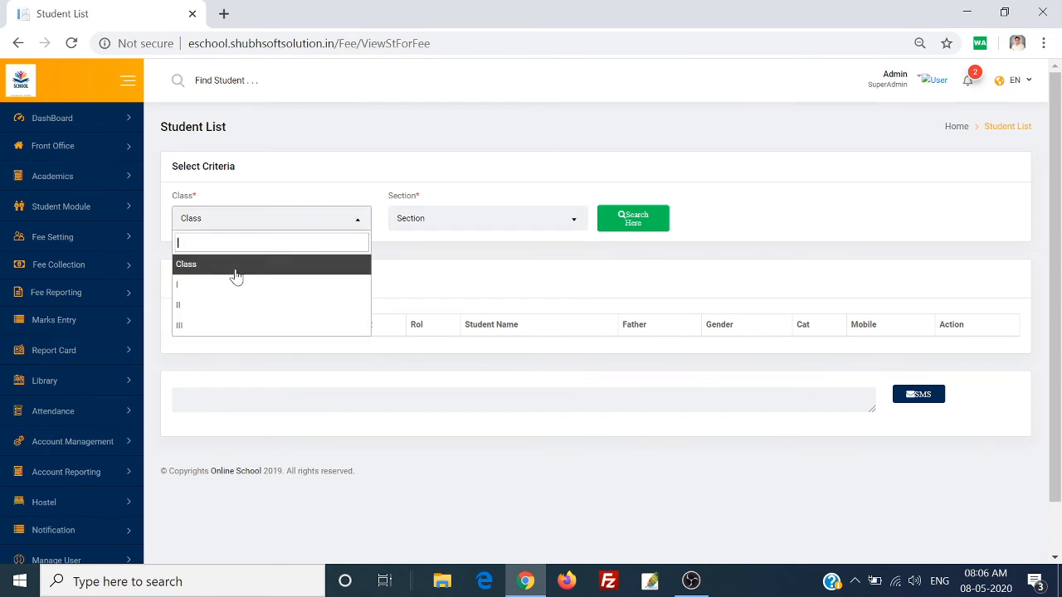
# Search for the students of class I, section A
pyautogui.click(237, 286)
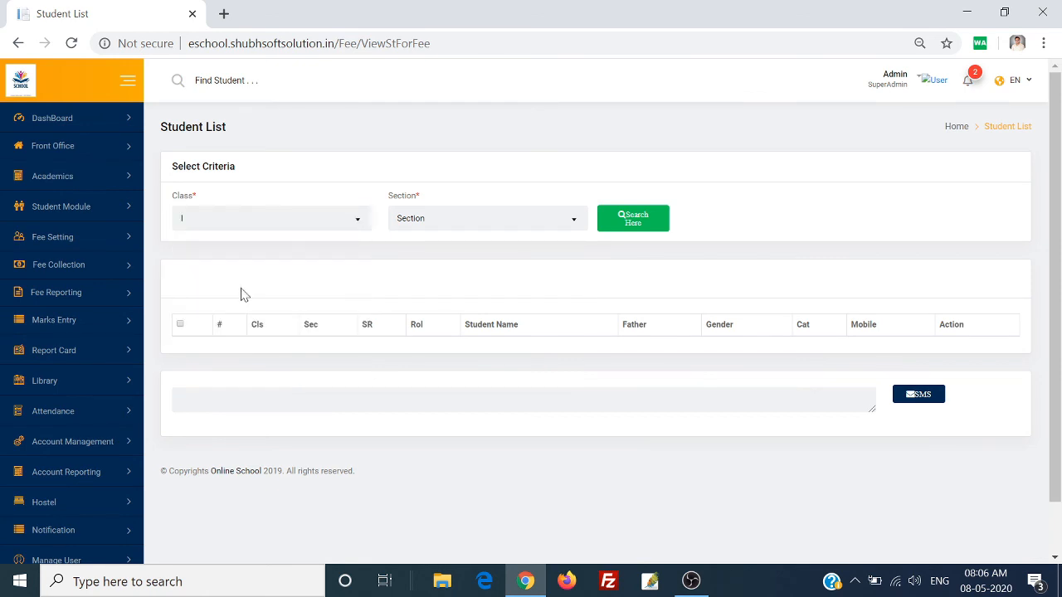
pyautogui.click(474, 221)
pyautogui.click(414, 285)
pyautogui.click(639, 226)
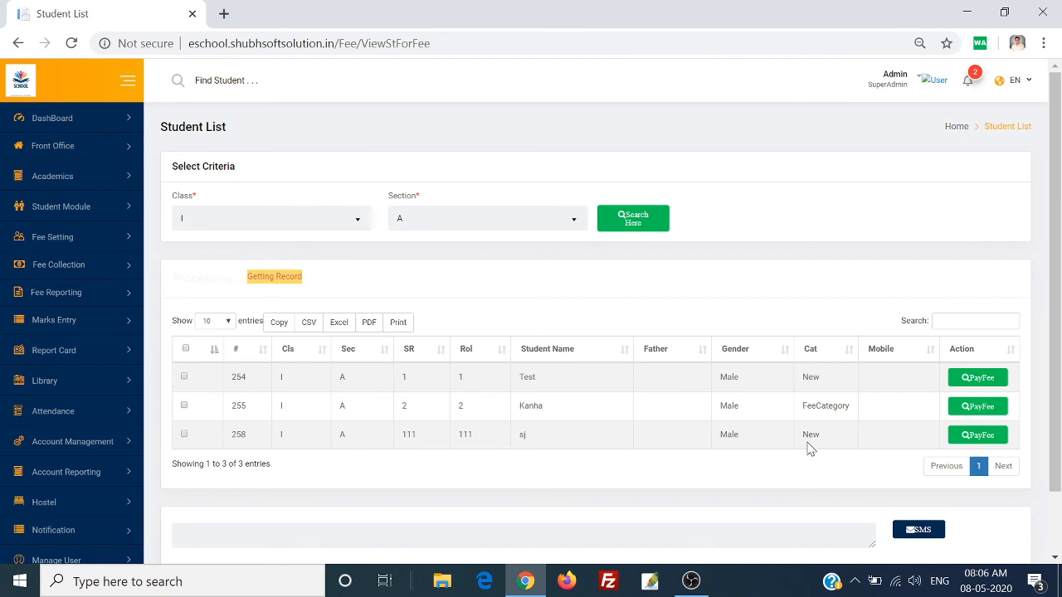
# Check the students' categories and open the fee payment page of the last listed student
pyautogui.moveTo(809, 431); pyautogui.dragTo(832, 400)
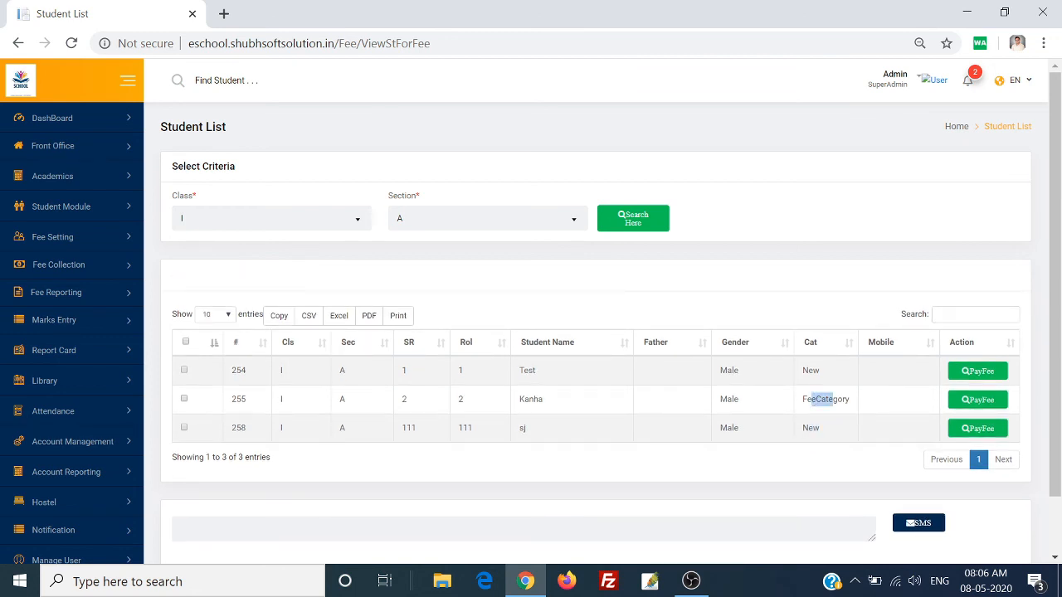
pyautogui.click(954, 428)
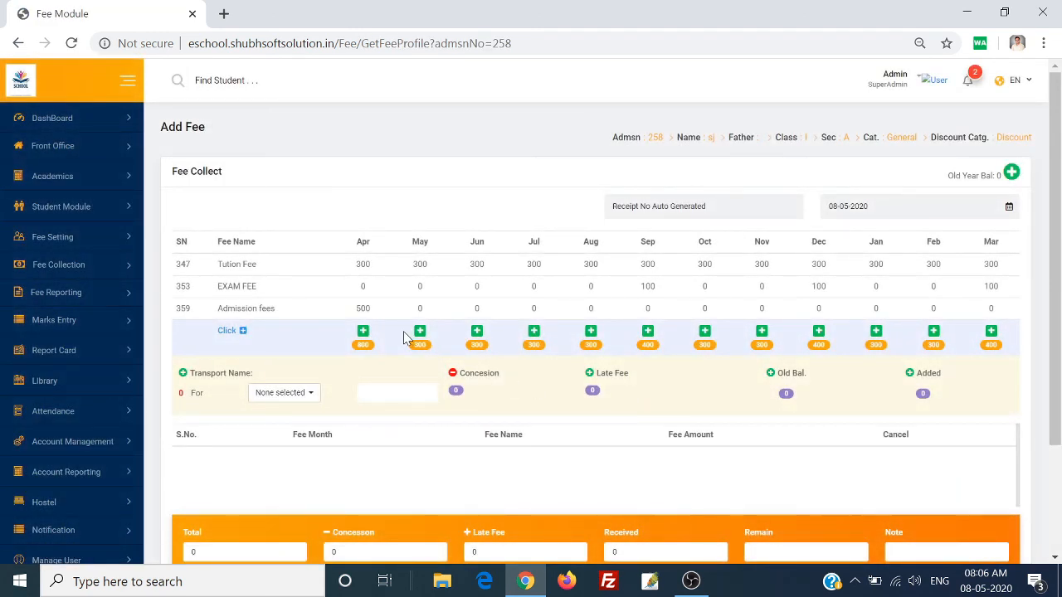
pyautogui.scroll(-1, 403, 331)
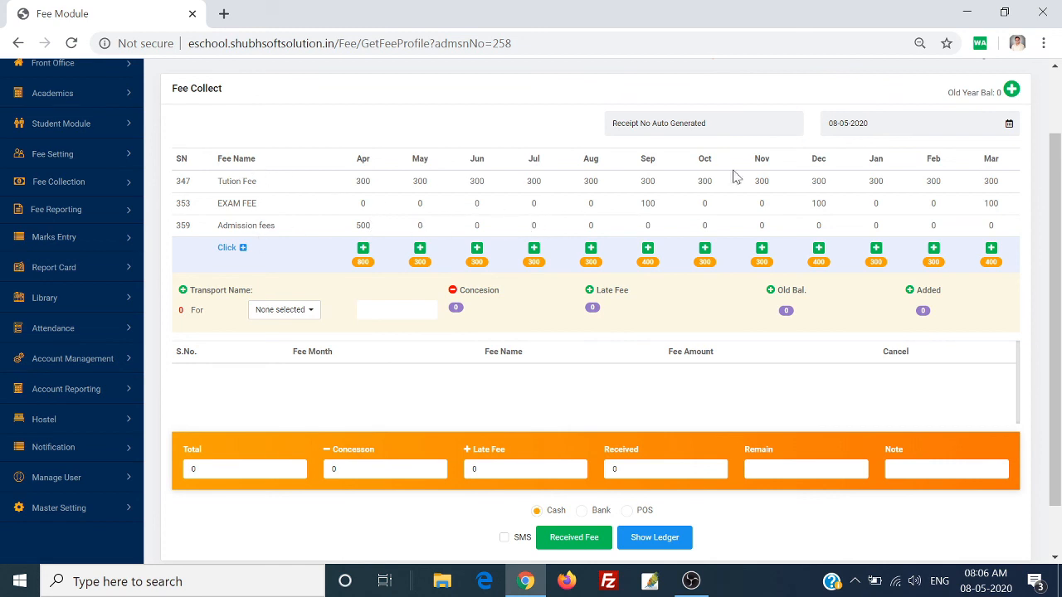
# Add the April fees to the student's collection and receive the payment in cash
pyautogui.scroll(-1, 592, 241)
pyautogui.click(362, 192)
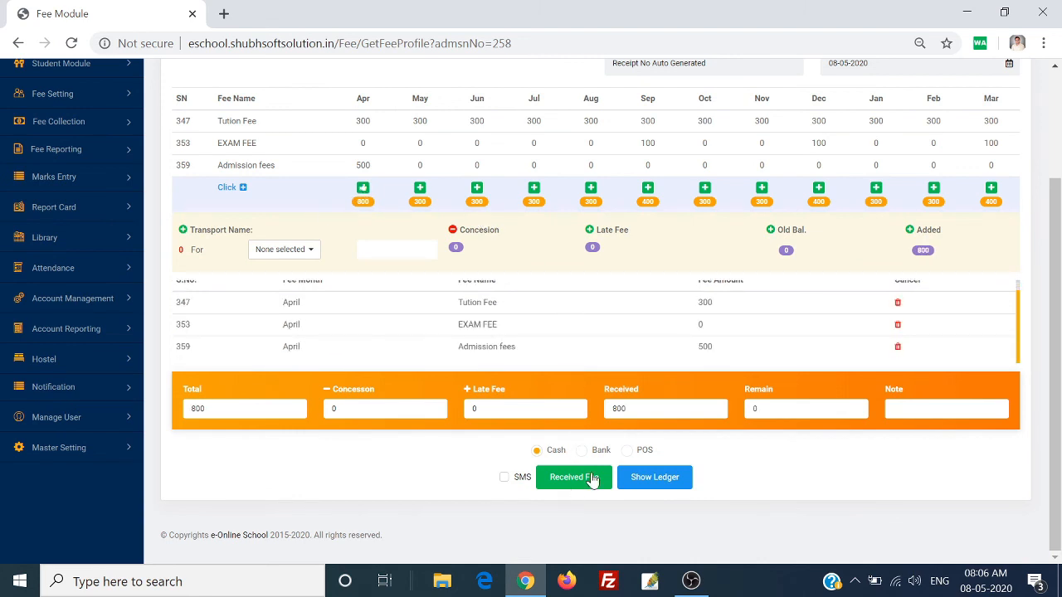
pyautogui.click(571, 479)
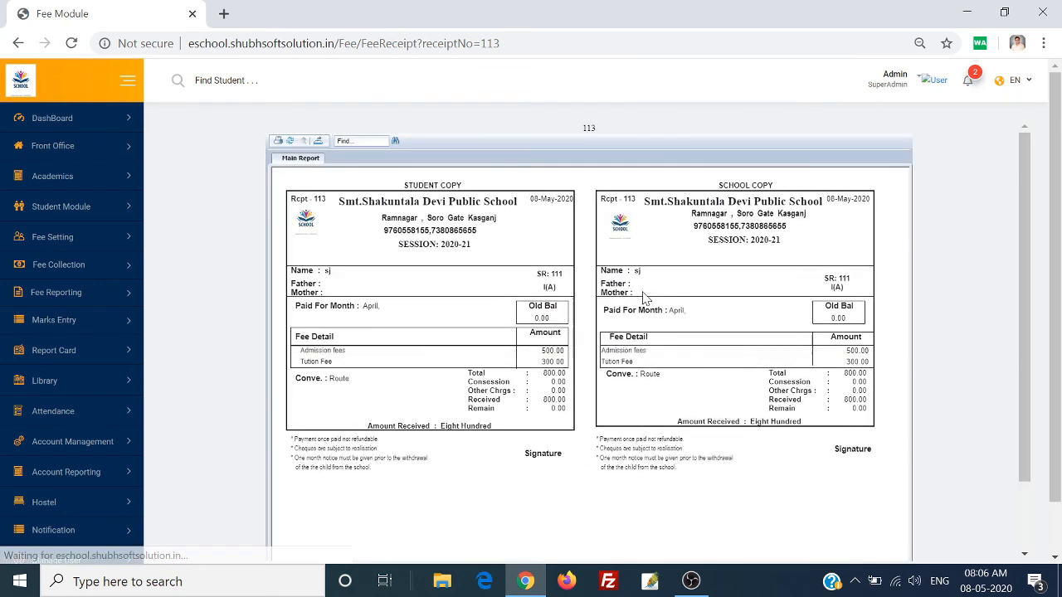
# Open the admin dashboard and look over its student and collection summaries and shortcut tiles
pyautogui.click(91, 120)
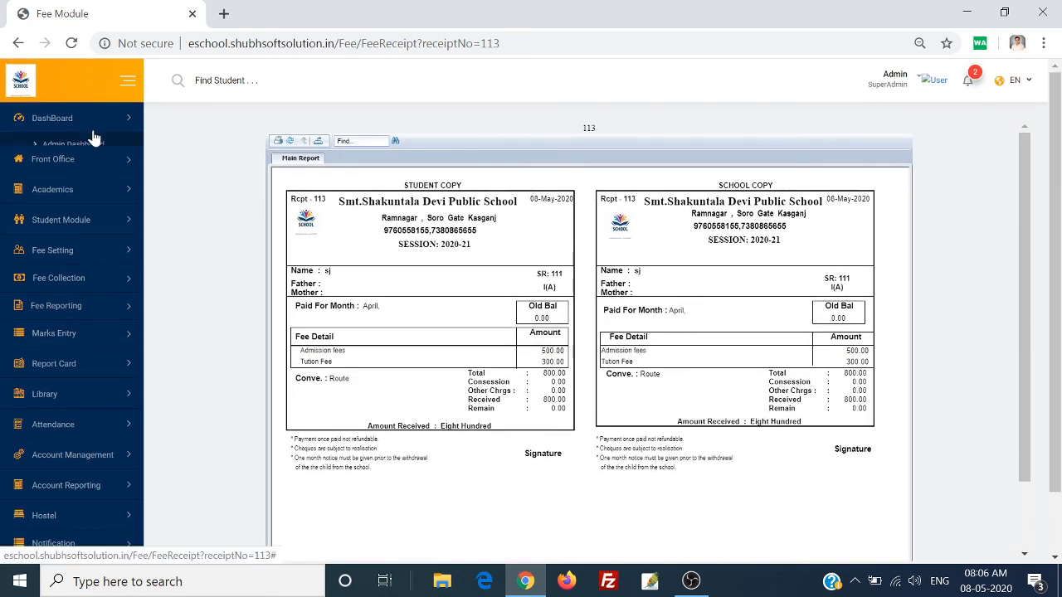
pyautogui.click(83, 169)
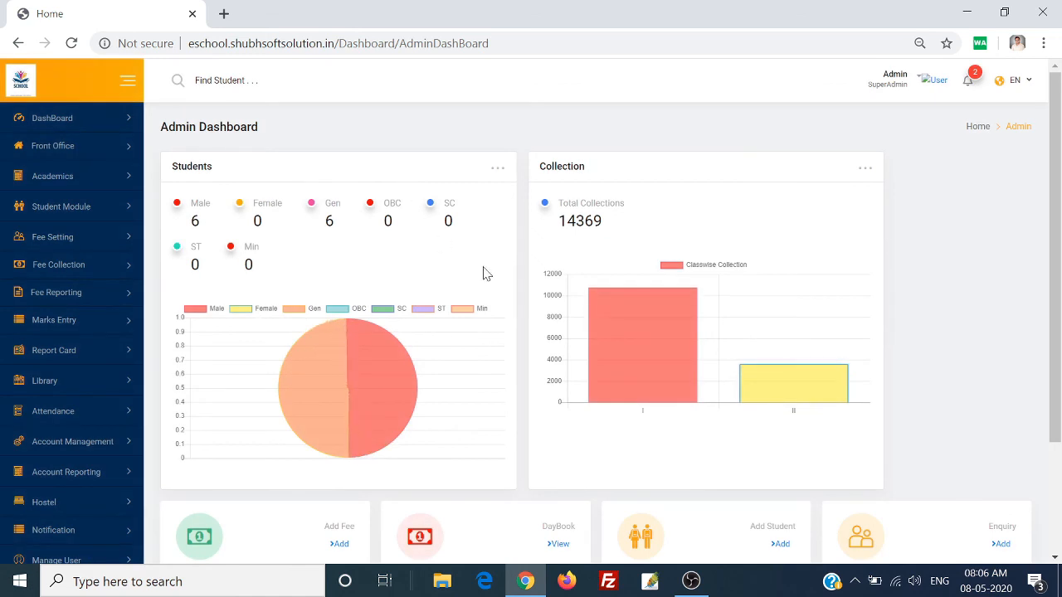
pyautogui.scroll(-2, 570, 310)
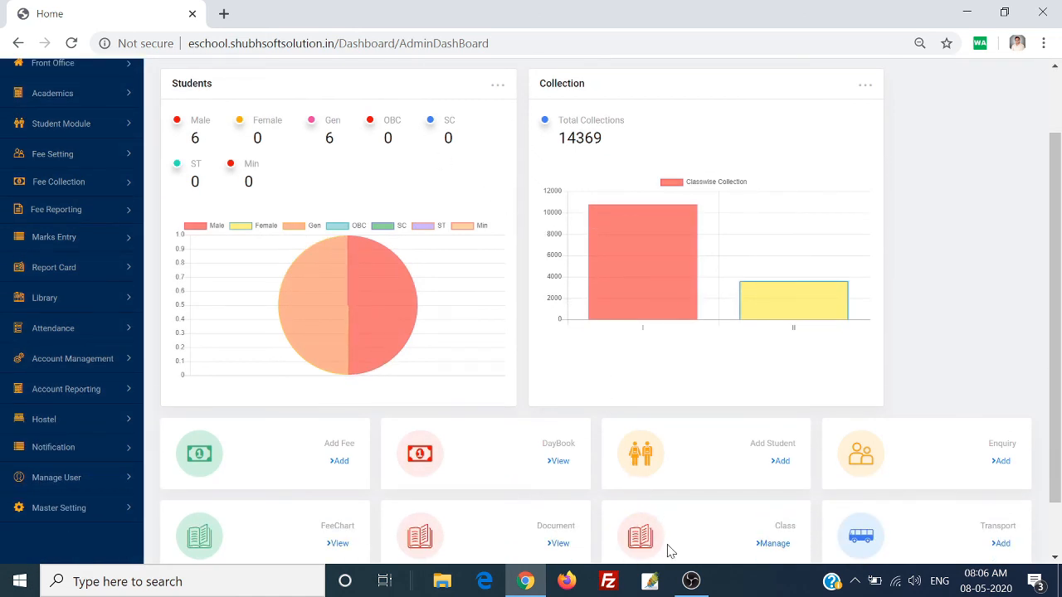